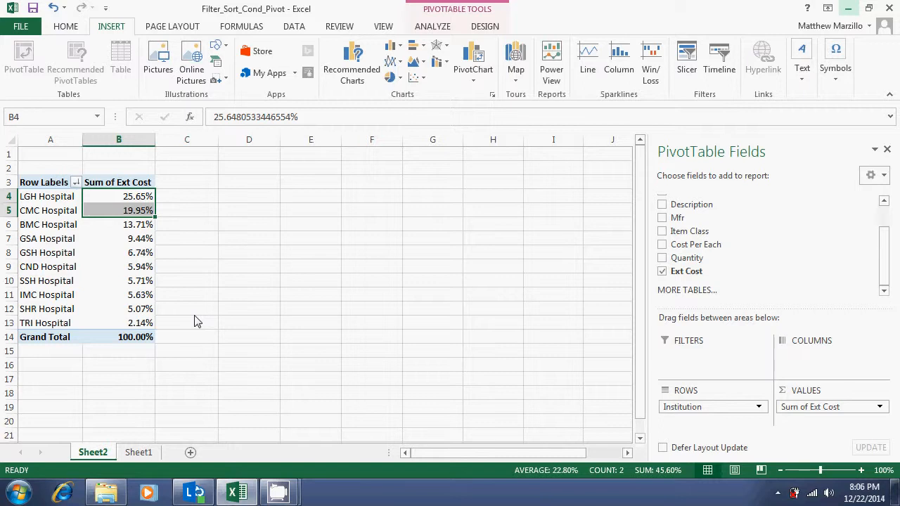
Examine each hospital's share of Ext Cost in the pivot table, including the combined share of LGH and CMC Hospital
{"action": "mouse_move", "coordinate": [144, 264]}
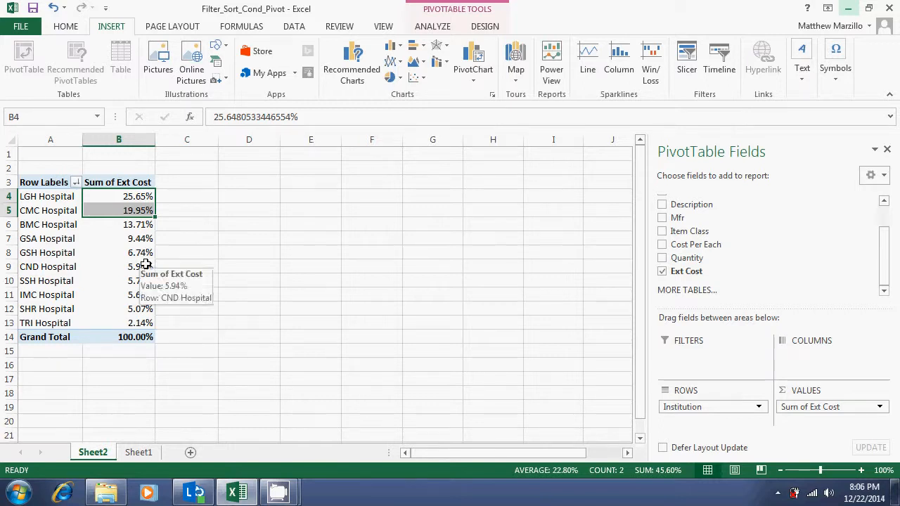
{"action": "left_click", "coordinate": [310, 242]}
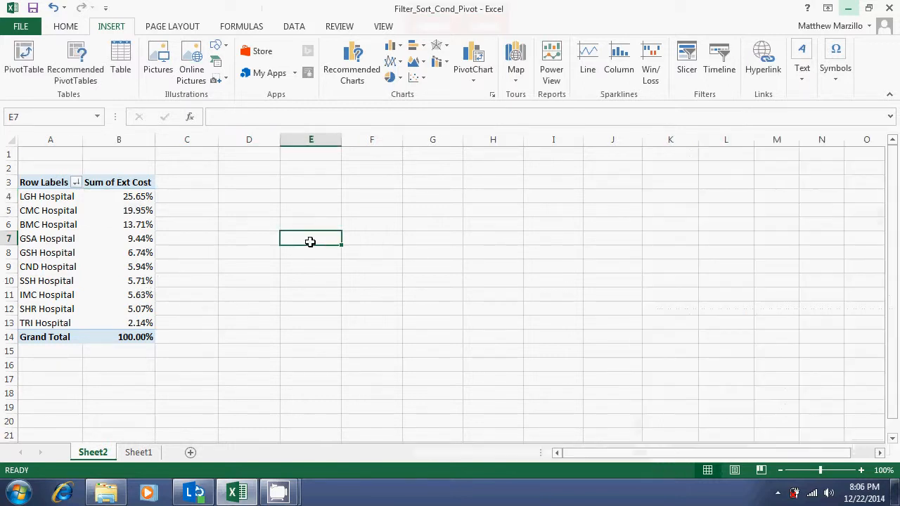
{"action": "left_click", "coordinate": [124, 253]}
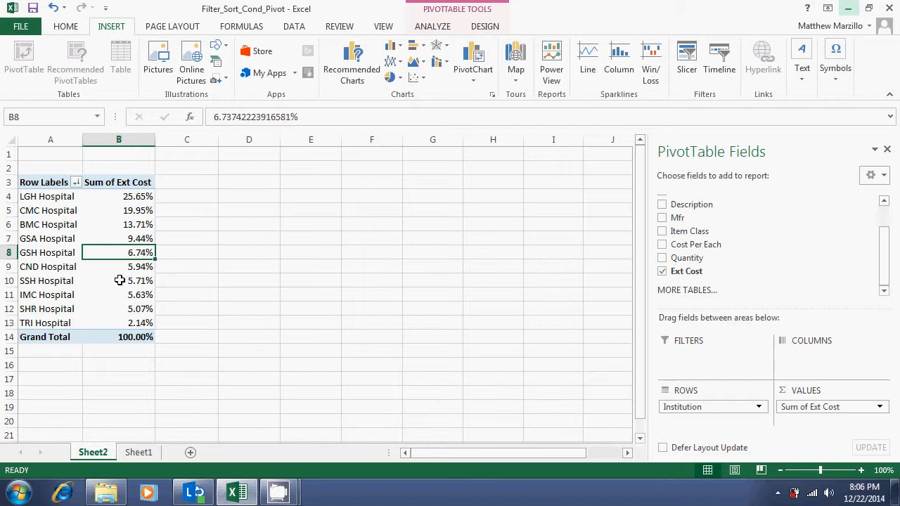
{"action": "left_click", "coordinate": [24, 198]}
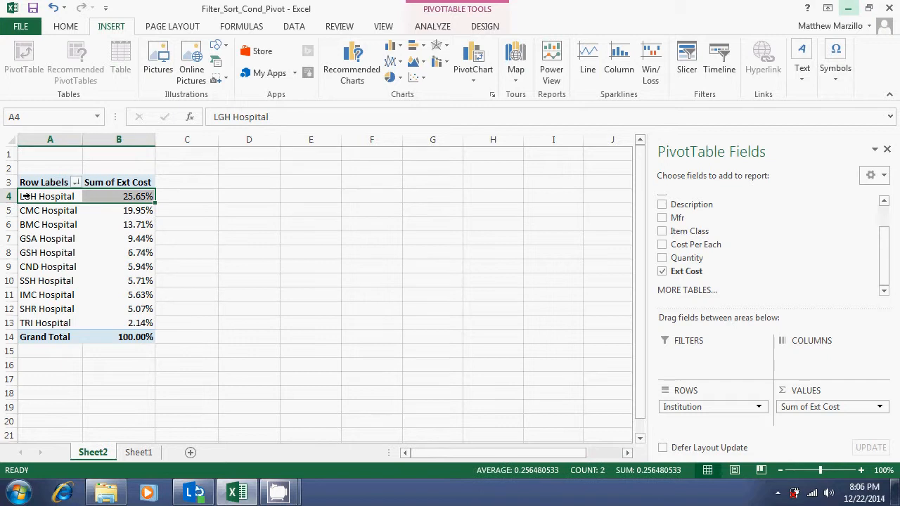
{"action": "left_click", "coordinate": [27, 211]}
{"action": "left_click", "coordinate": [30, 225]}
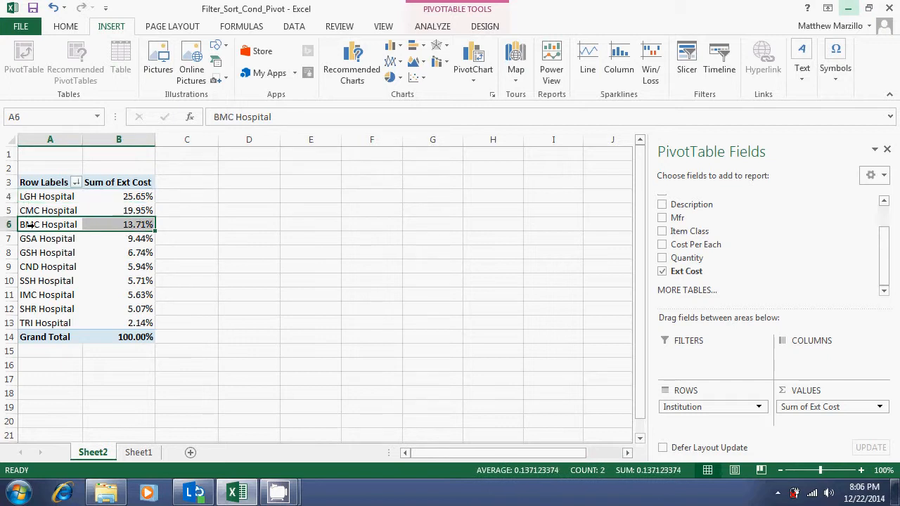
{"action": "left_click", "coordinate": [31, 239]}
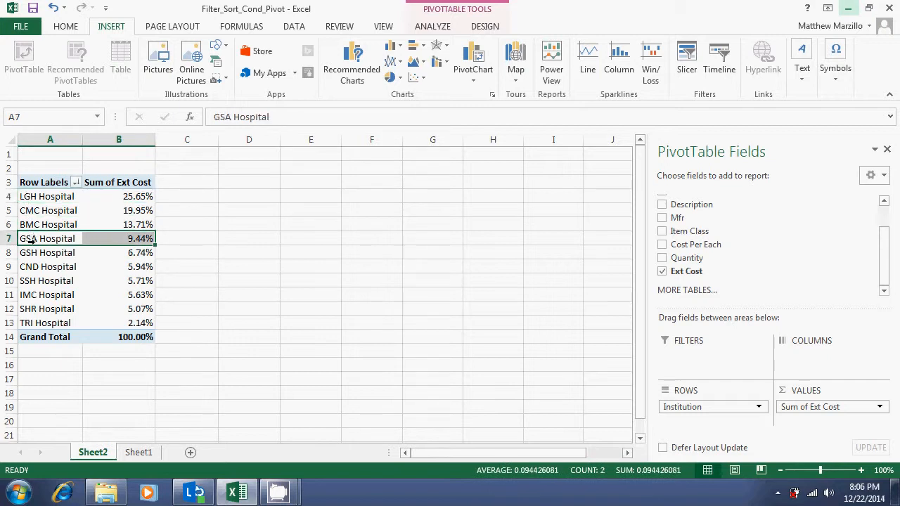
{"action": "left_click", "coordinate": [60, 210]}
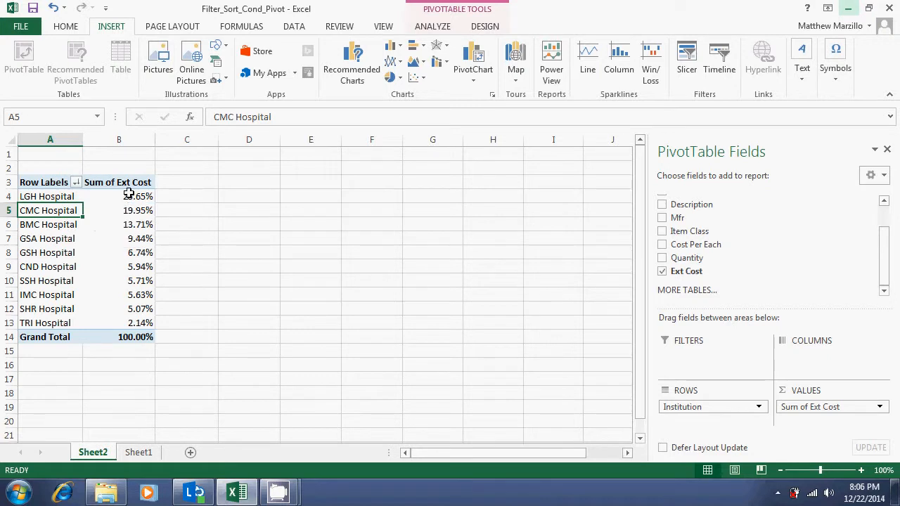
{"action": "left_click_drag", "start_coordinate": [125, 196], "coordinate": [125, 210]}
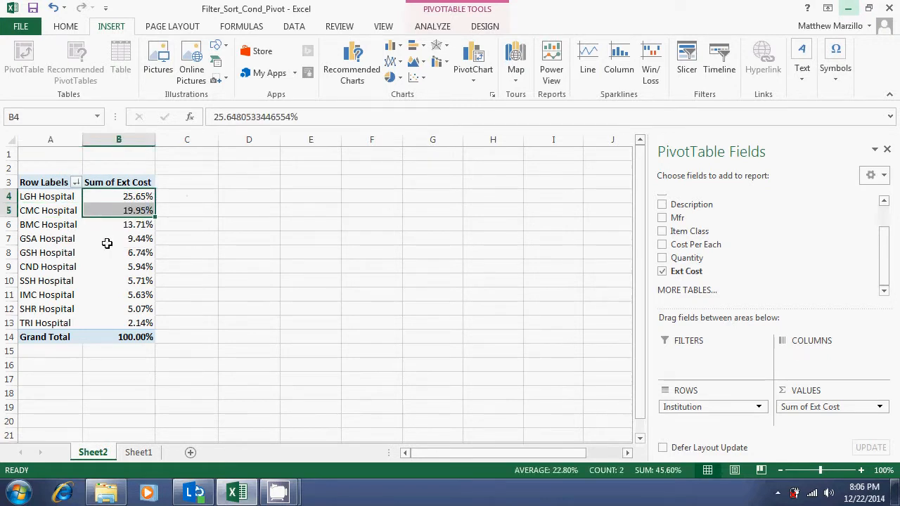
{"action": "mouse_move", "coordinate": [106, 242]}
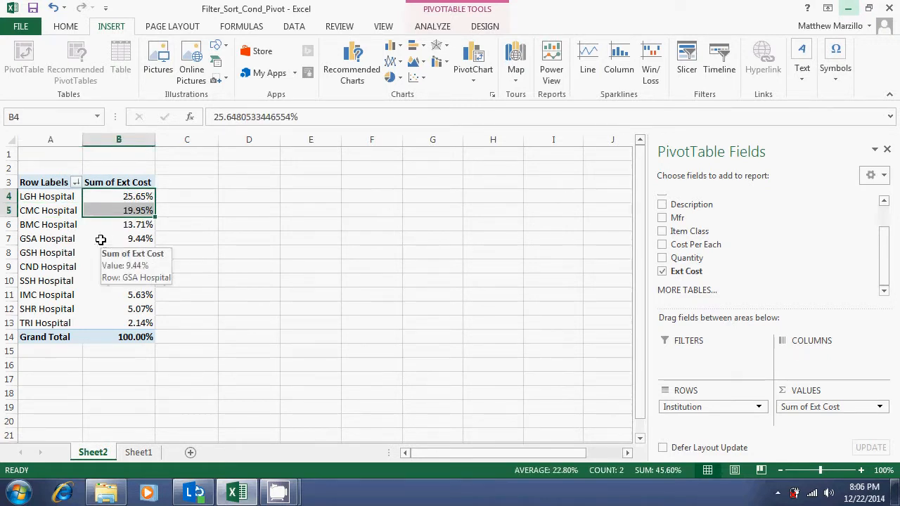
Insert a standard Pie PivotChart based on the pivot table of Ext Cost by hospital
{"action": "left_click", "coordinate": [98, 234]}
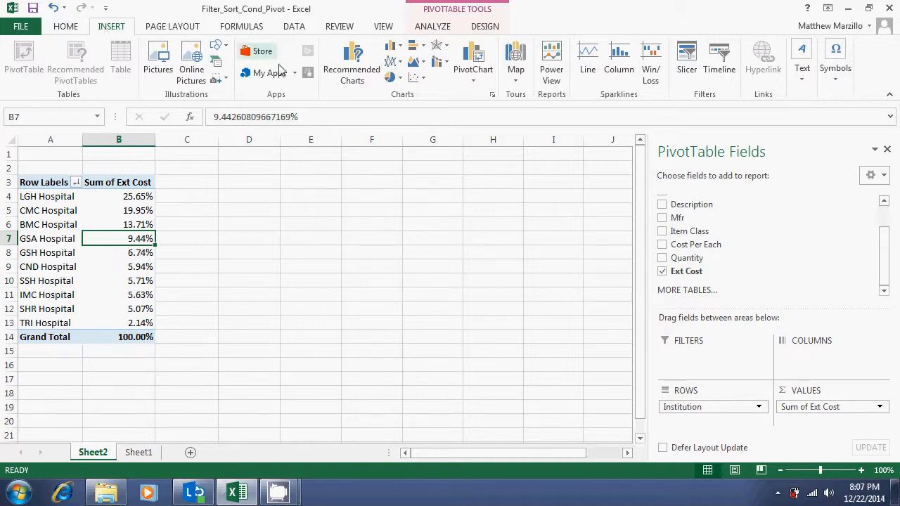
{"action": "left_click", "coordinate": [472, 76]}
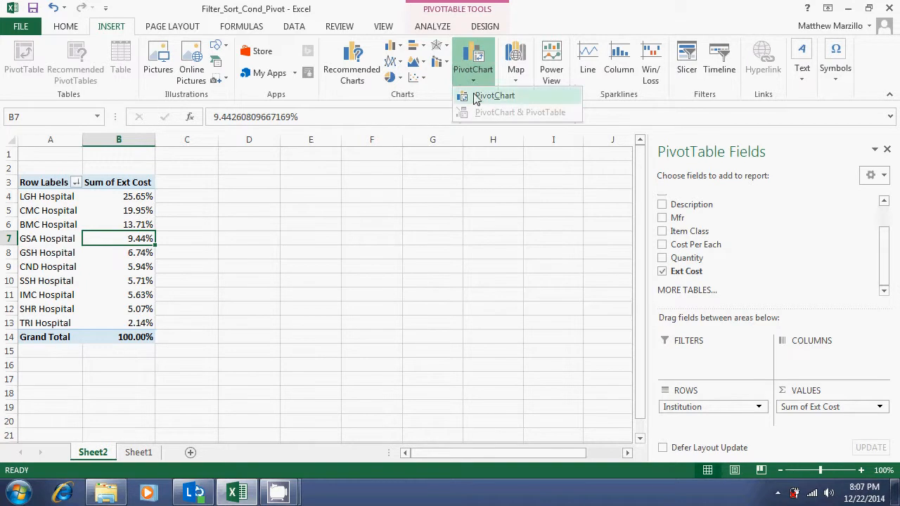
{"action": "left_click", "coordinate": [475, 96]}
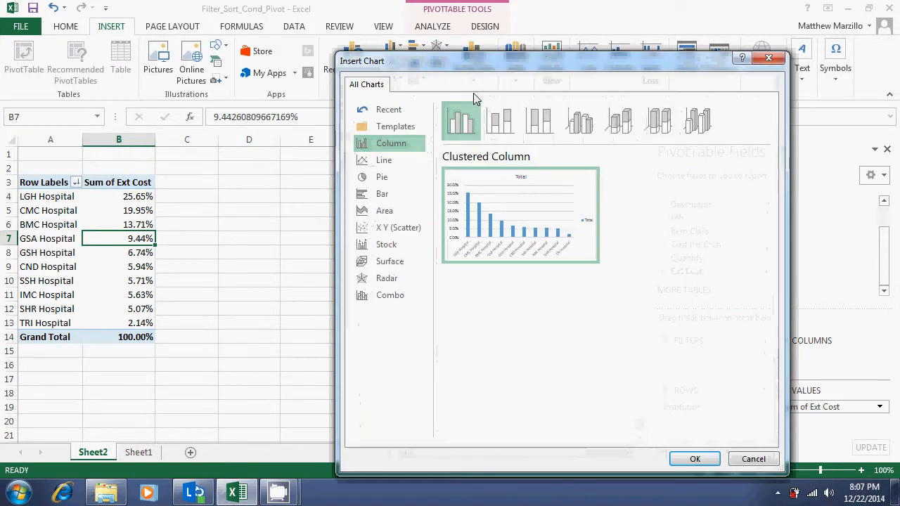
{"action": "left_click", "coordinate": [388, 177]}
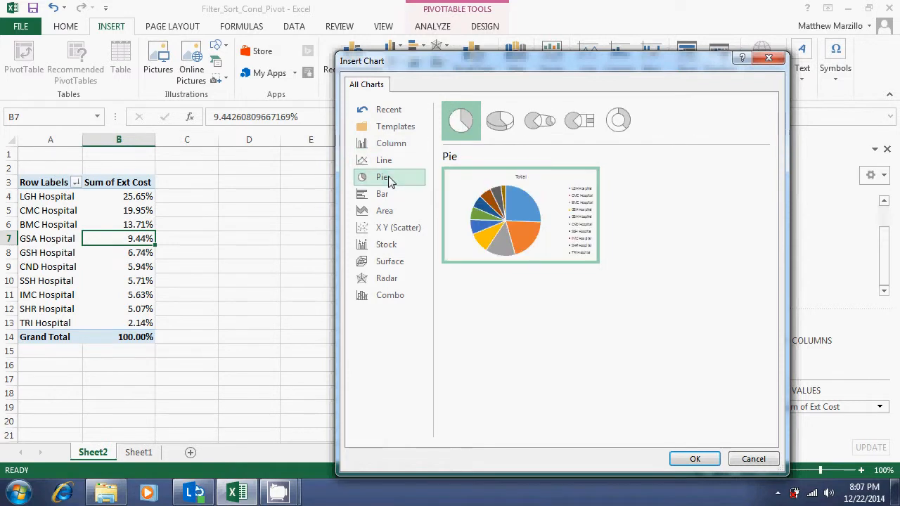
{"action": "mouse_move", "coordinate": [507, 200]}
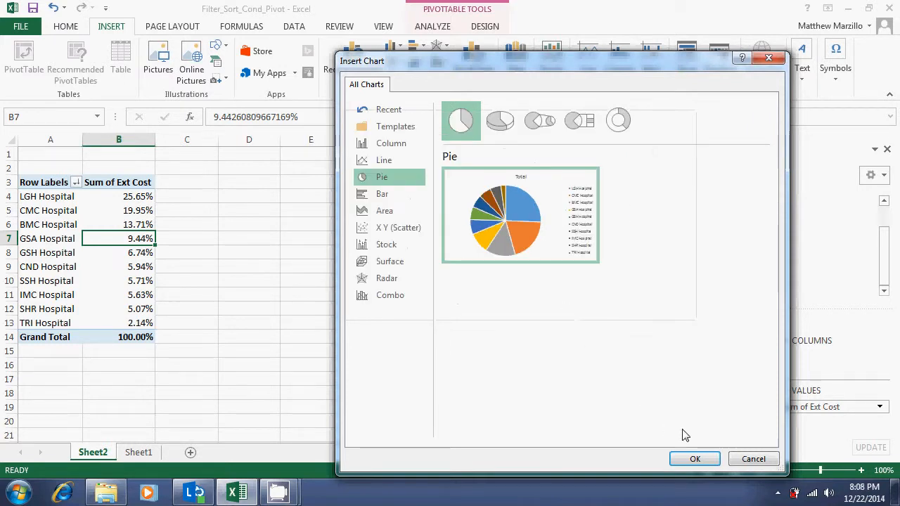
{"action": "left_click", "coordinate": [695, 459]}
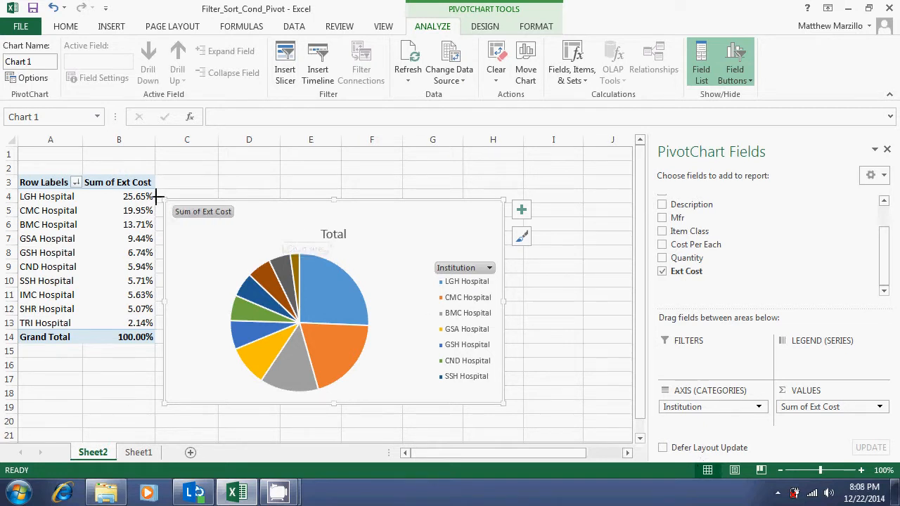
Enlarge the pie chart up to cell A1, and move it to the right so it clears the pivot table
{"action": "left_click_drag", "start_coordinate": [166, 201], "coordinate": [17, 149]}
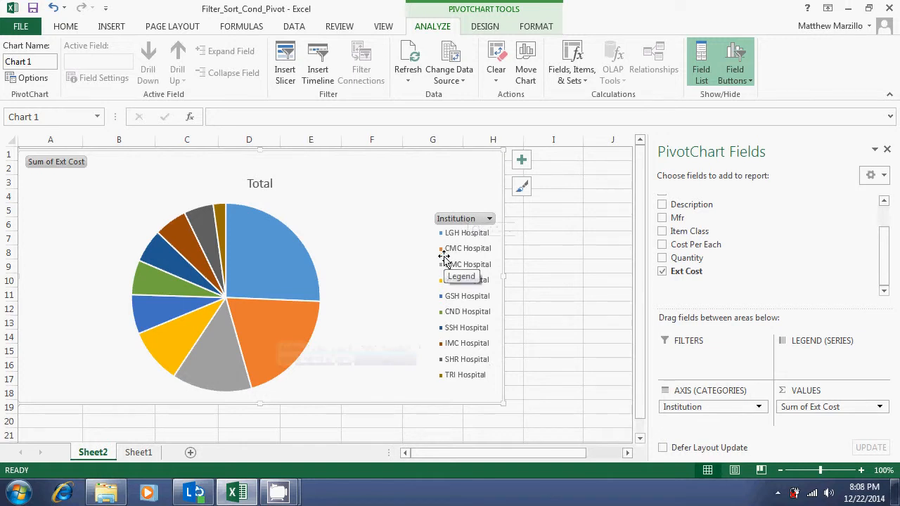
{"action": "left_click", "coordinate": [227, 270]}
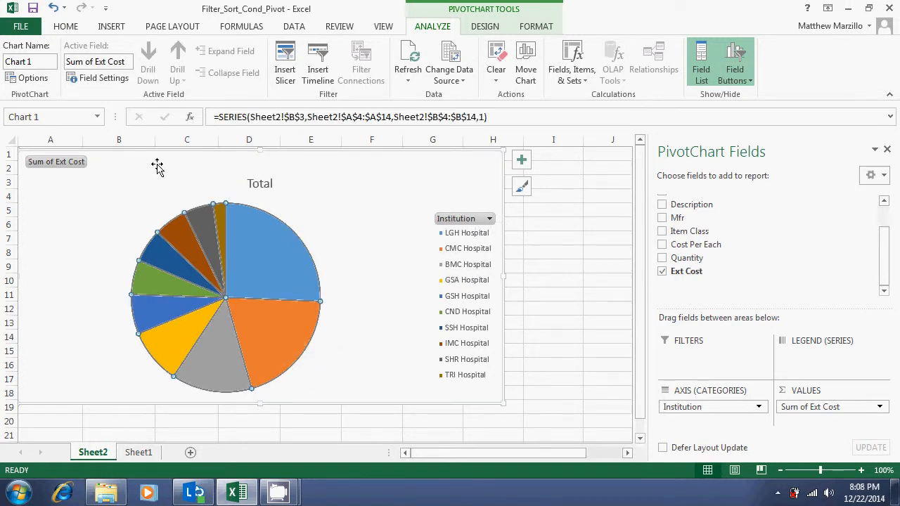
{"action": "left_click_drag", "start_coordinate": [135, 165], "coordinate": [316, 163]}
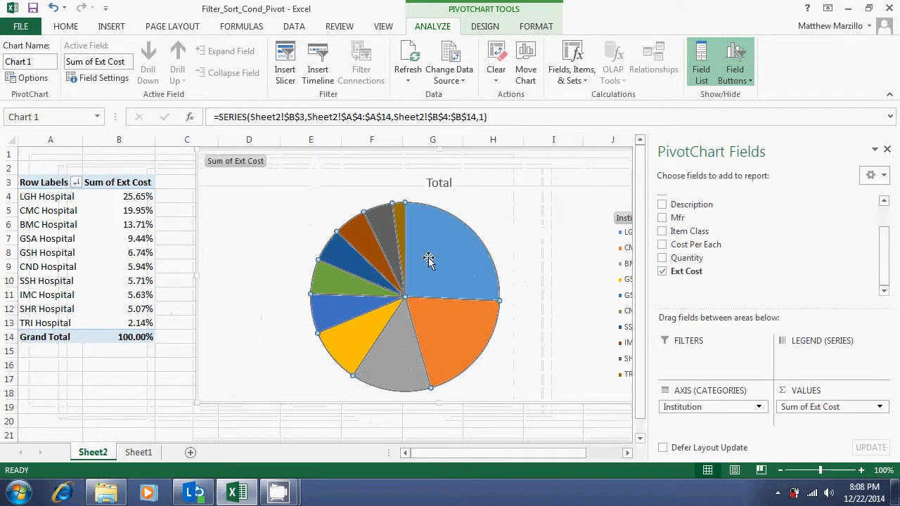
Add plain data labels to the slices of the pie chart
{"action": "right_click", "coordinate": [468, 269]}
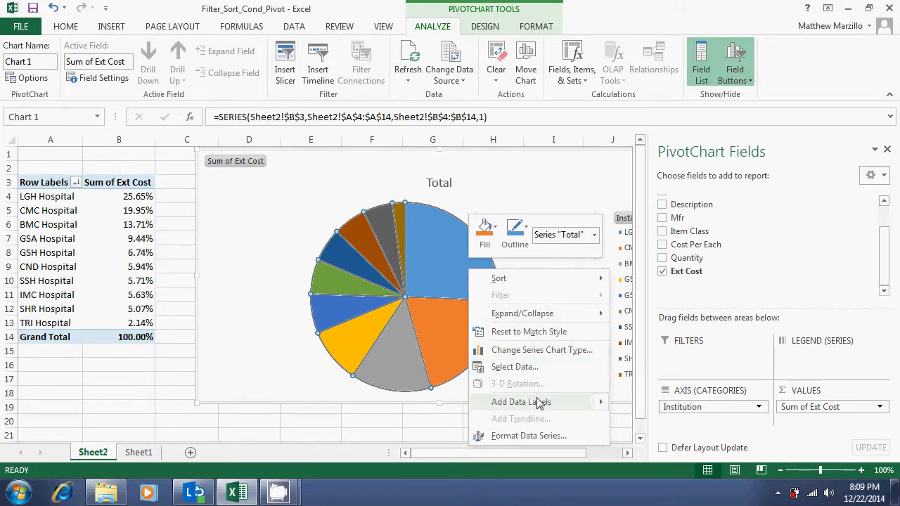
{"action": "mouse_move", "coordinate": [537, 402]}
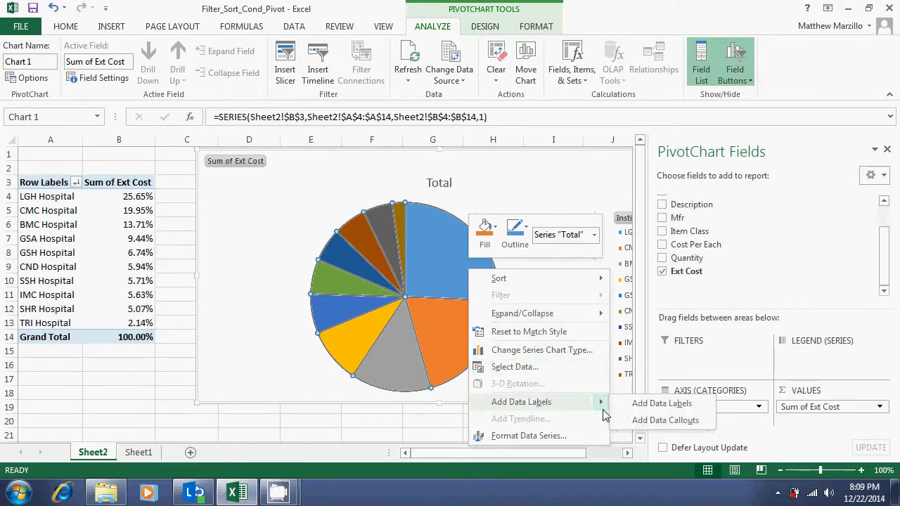
{"action": "left_click", "coordinate": [632, 403]}
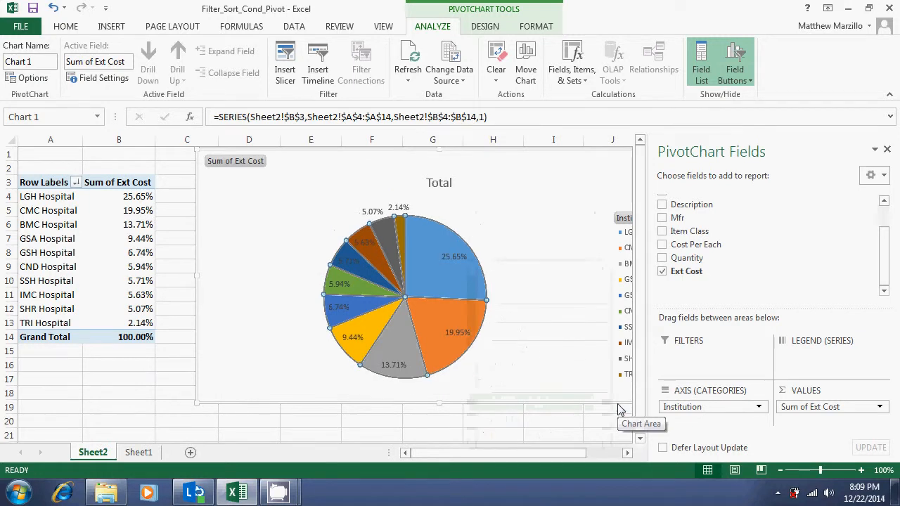
{"action": "left_click", "coordinate": [548, 201]}
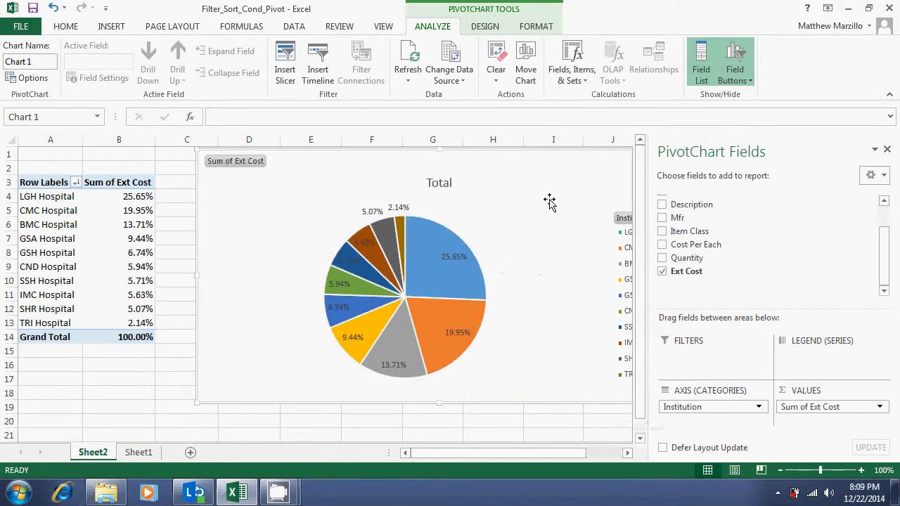
Move the pie chart left until its whole legend fits in view, and enlarge it up to cell A1
{"action": "left_click_drag", "start_coordinate": [237, 210], "coordinate": [154, 231]}
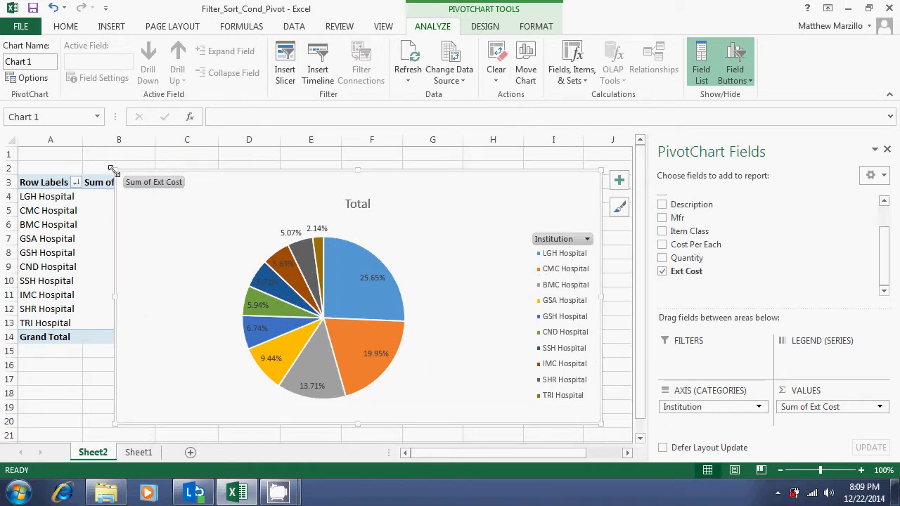
{"action": "left_click_drag", "start_coordinate": [112, 169], "coordinate": [21, 150]}
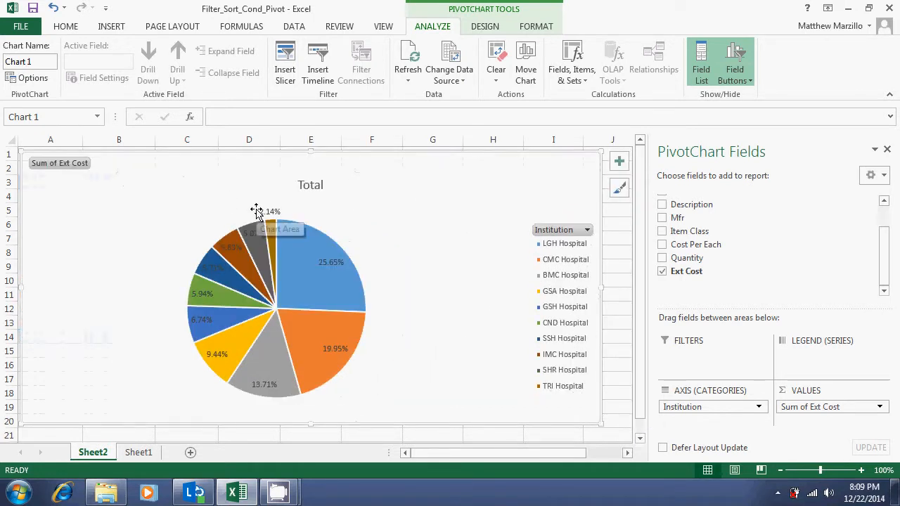
Change the pie chart's title to "Total Spend - 6 Months" on a single line
{"action": "left_click", "coordinate": [323, 189]}
{"action": "left_click", "coordinate": [323, 190]}
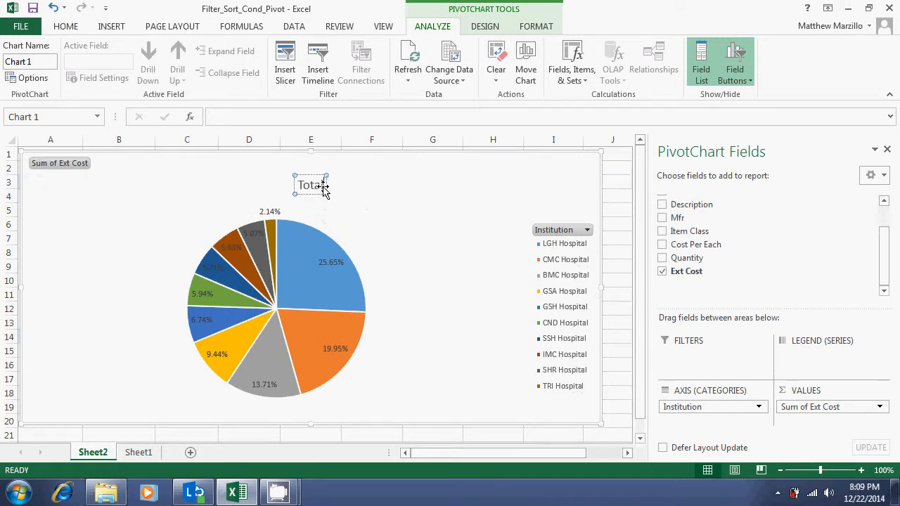
{"action": "key", "text": "BackSpace"}
{"action": "key", "text": "BackSpace"}
{"action": "key", "text": "BackSpace"}
{"action": "key", "text": "BackSpace"}
{"action": "key", "text": "BackSpace"}
{"action": "type", "text": "To"}
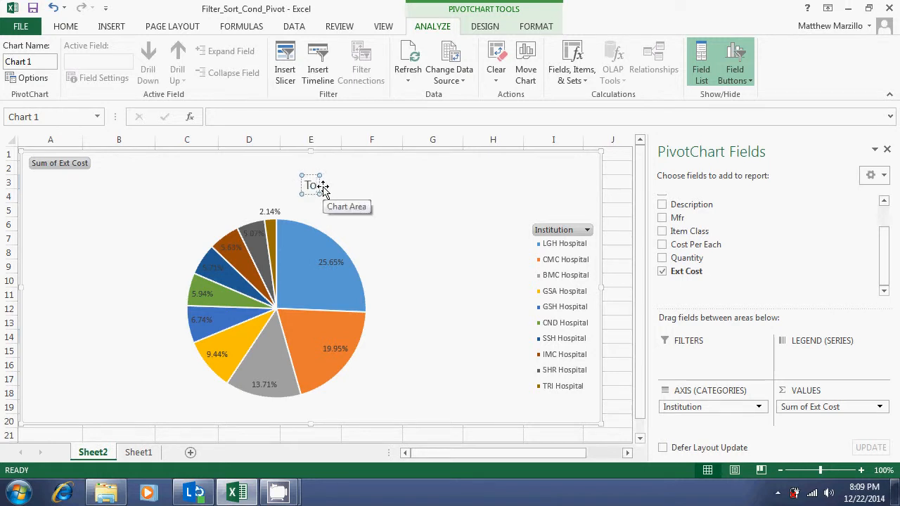
{"action": "type", "text": "tal Spend"}
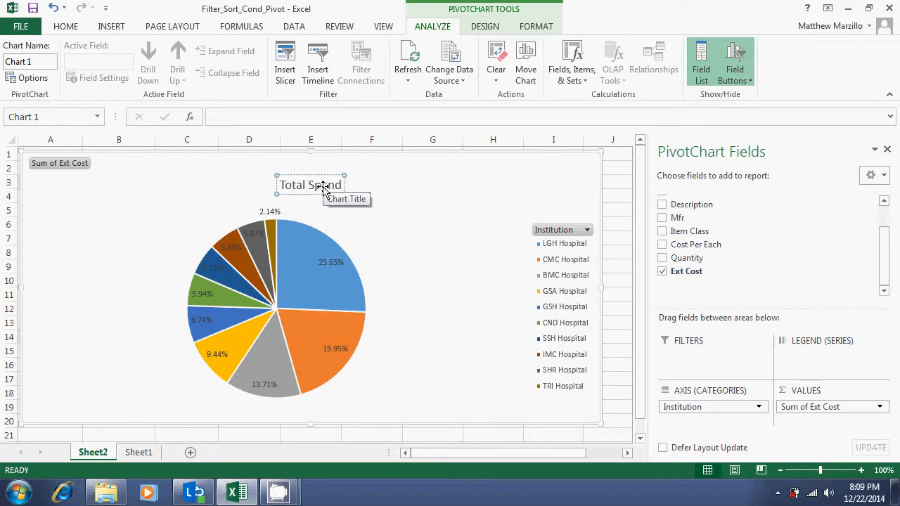
{"action": "type", "text": " - 6"}
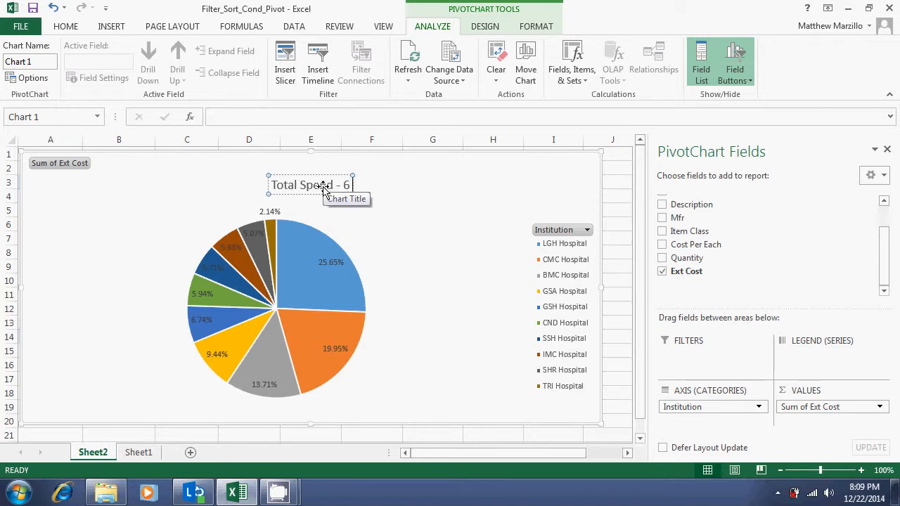
{"action": "type", "text": " <M"}
{"action": "type", "text": "Months"}
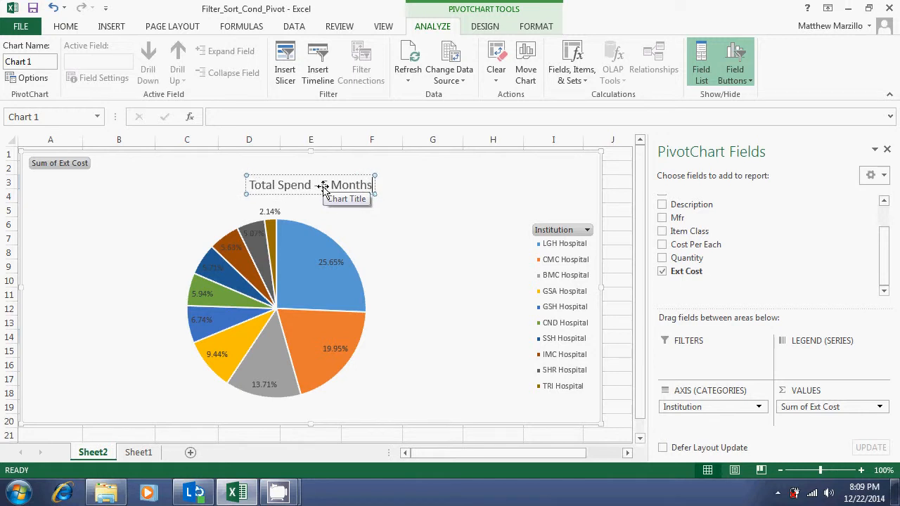
{"action": "key", "text": "Return"}
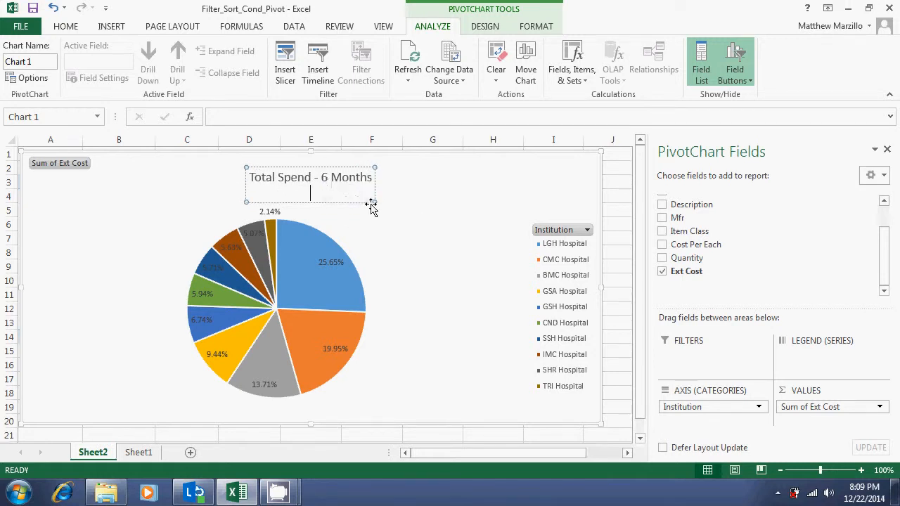
{"action": "key", "text": "BackSpace"}
{"action": "left_click", "coordinate": [433, 184]}
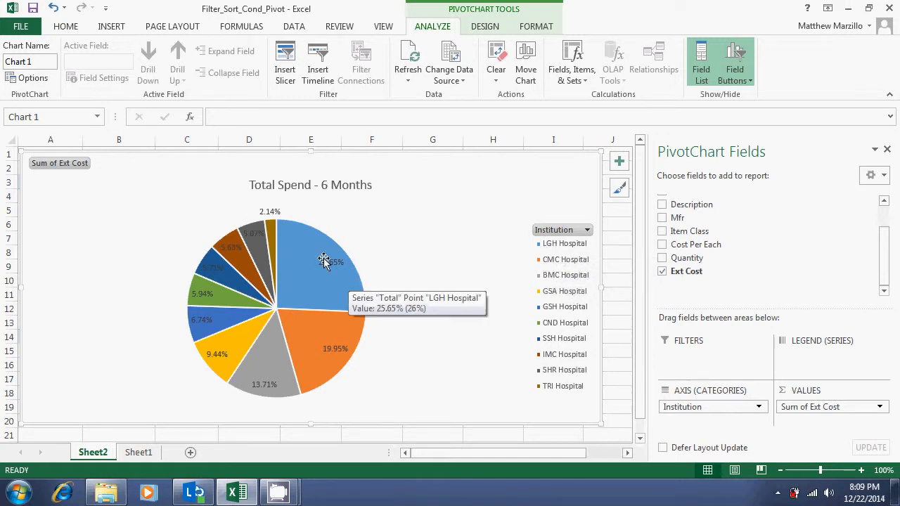
Delete the pie chart of hospital spend from the sheet
{"action": "mouse_move", "coordinate": [318, 301]}
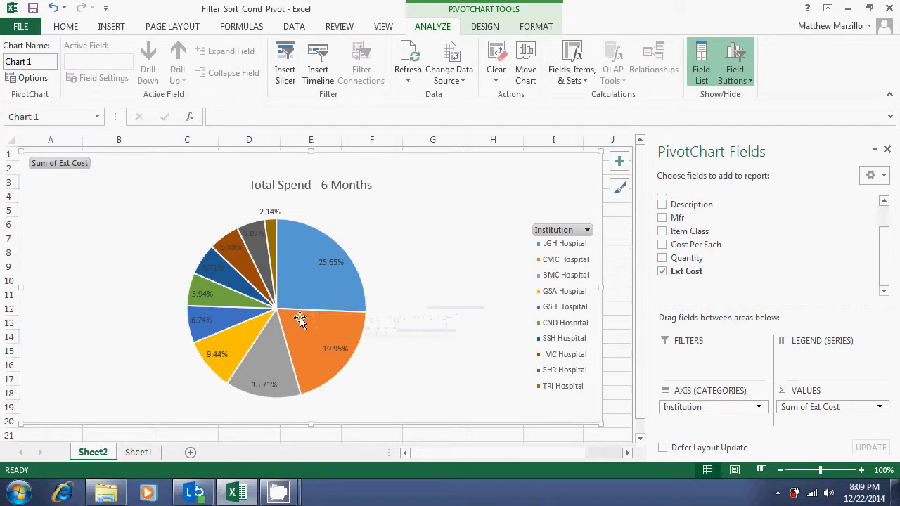
{"action": "mouse_move", "coordinate": [298, 335]}
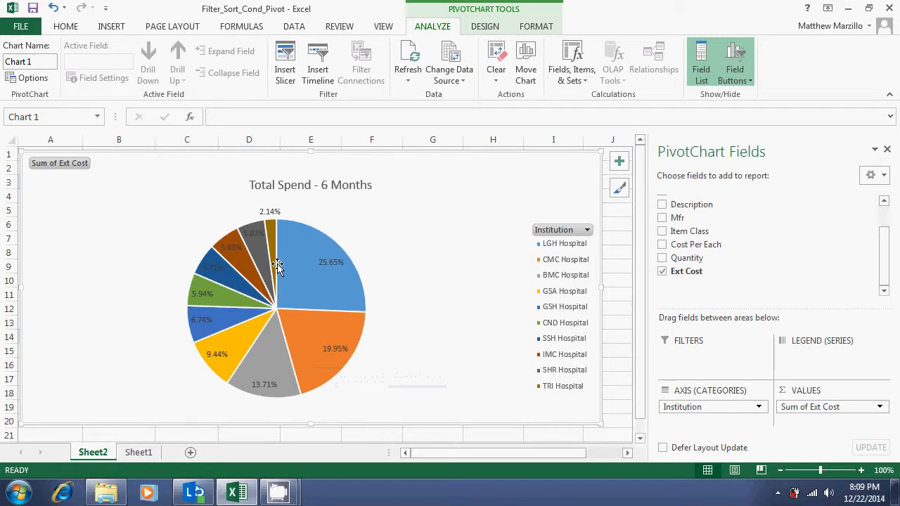
{"action": "mouse_move", "coordinate": [292, 308]}
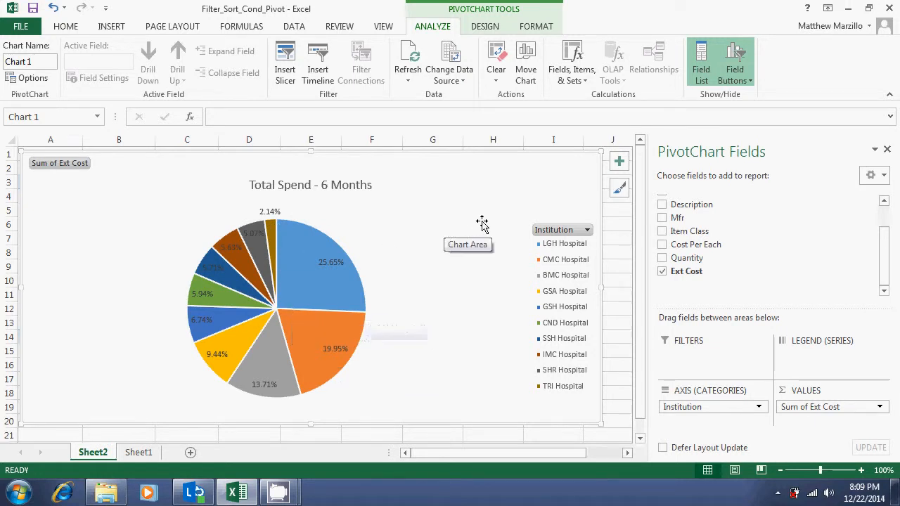
{"action": "right_click", "coordinate": [541, 186]}
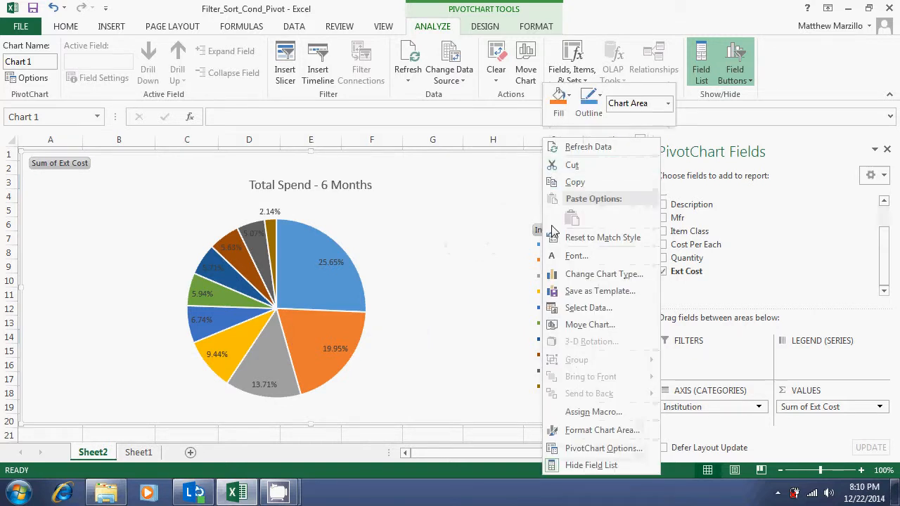
{"action": "left_click", "coordinate": [511, 222]}
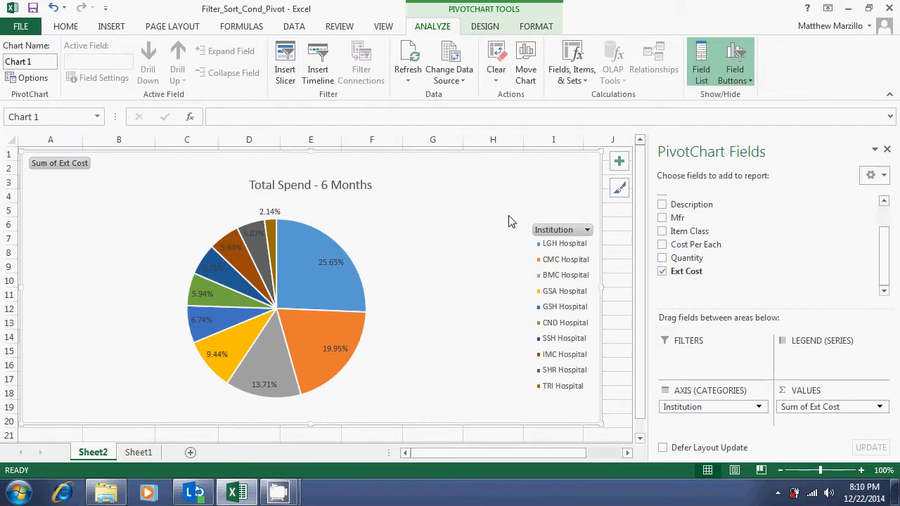
{"action": "key", "text": "Delete"}
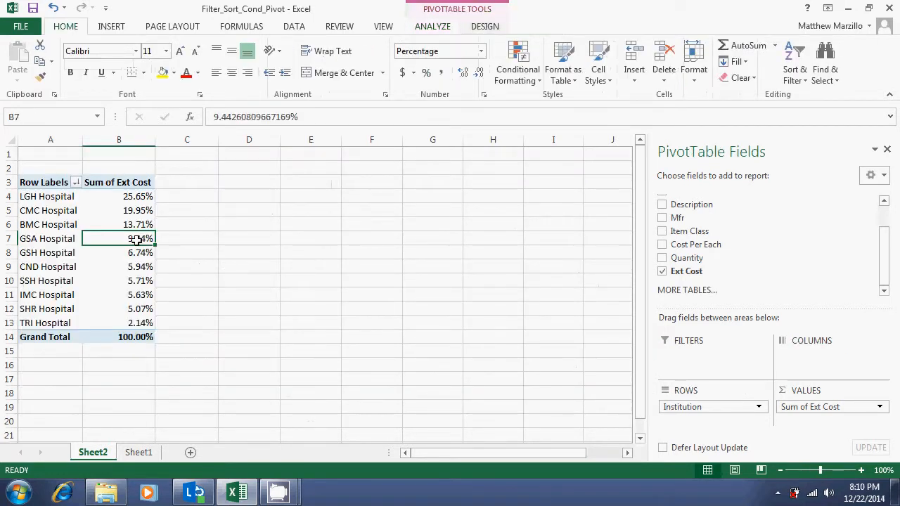
Set the pivot table's Sum of Ext Cost field to show its values with No Calculation
{"action": "left_click", "coordinate": [129, 211]}
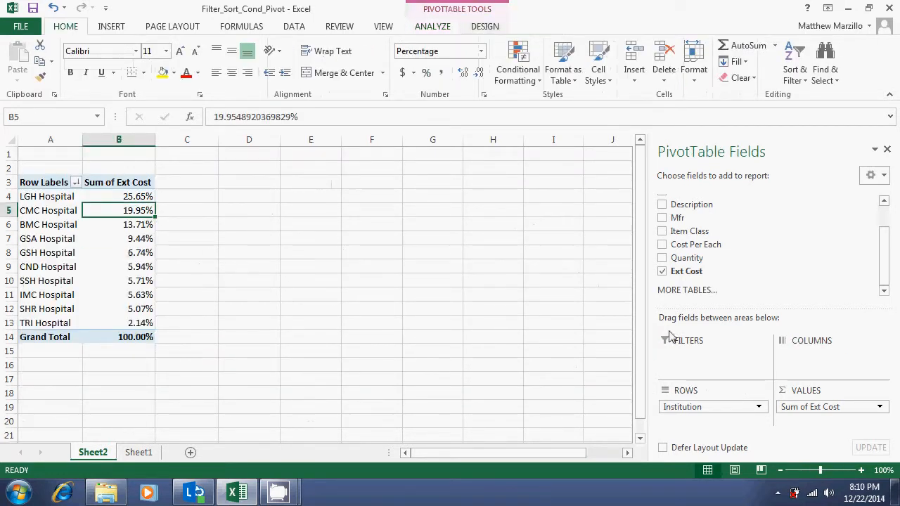
{"action": "left_click", "coordinate": [879, 407]}
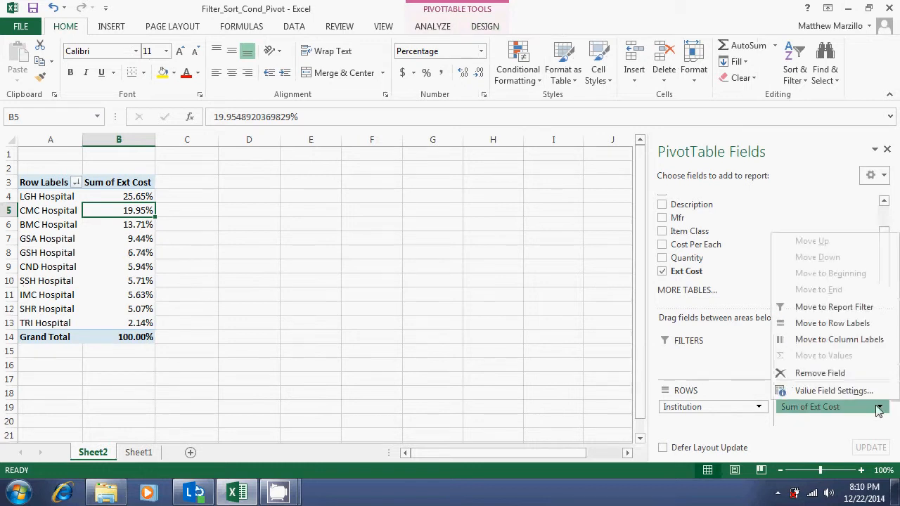
{"action": "left_click", "coordinate": [859, 392]}
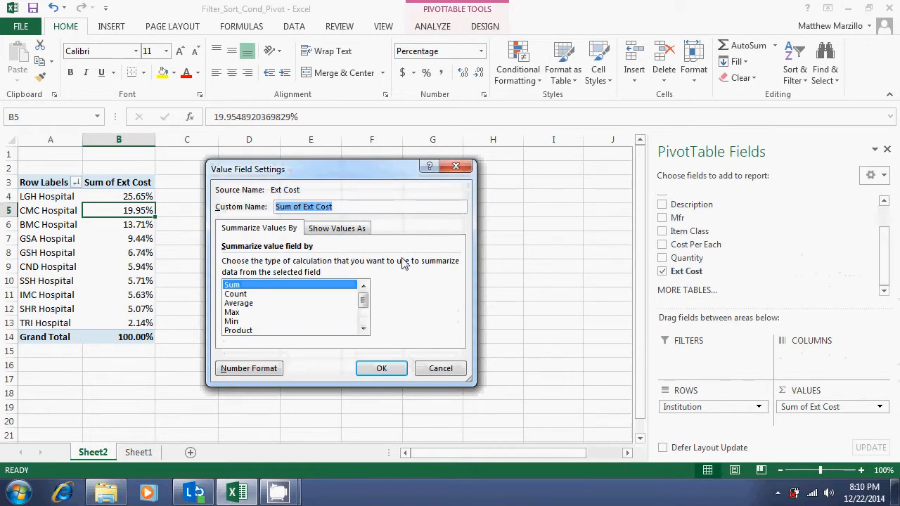
{"action": "left_click", "coordinate": [352, 230]}
{"action": "left_click", "coordinate": [339, 264]}
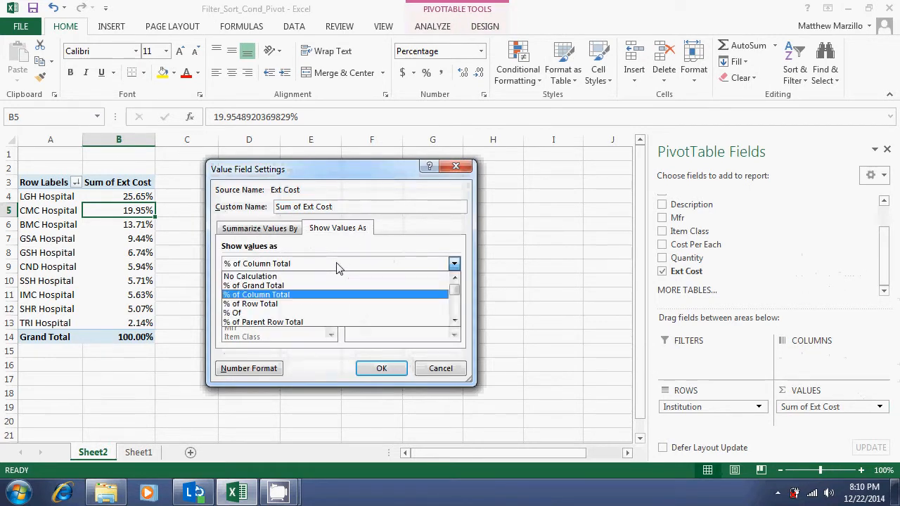
{"action": "left_click", "coordinate": [331, 276]}
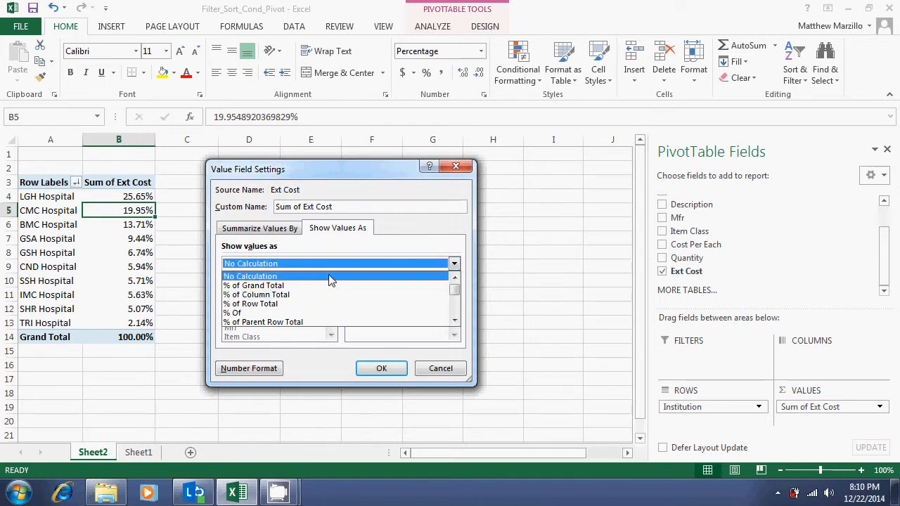
{"action": "left_click", "coordinate": [380, 368]}
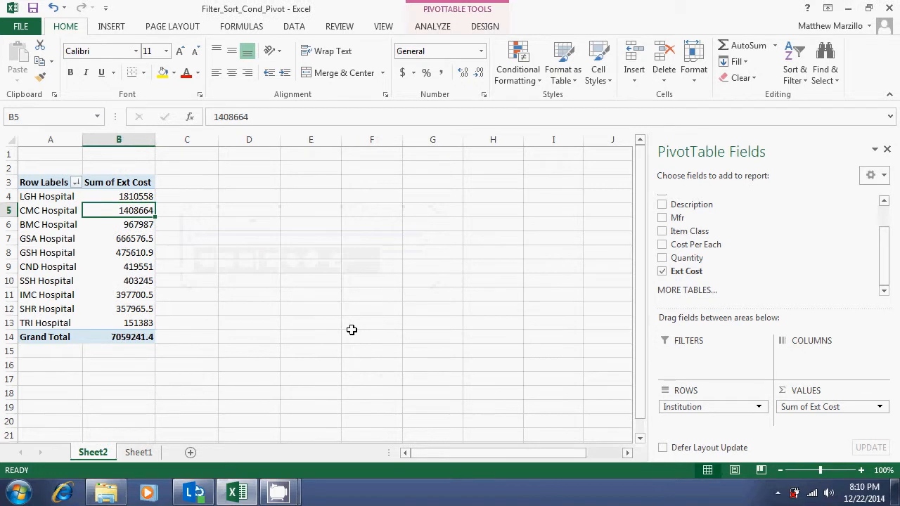
Format the pivot table's Sum of Ext Cost values as Currency with the $ symbol and 0 decimal places
{"action": "left_click", "coordinate": [879, 407]}
{"action": "left_click", "coordinate": [864, 397]}
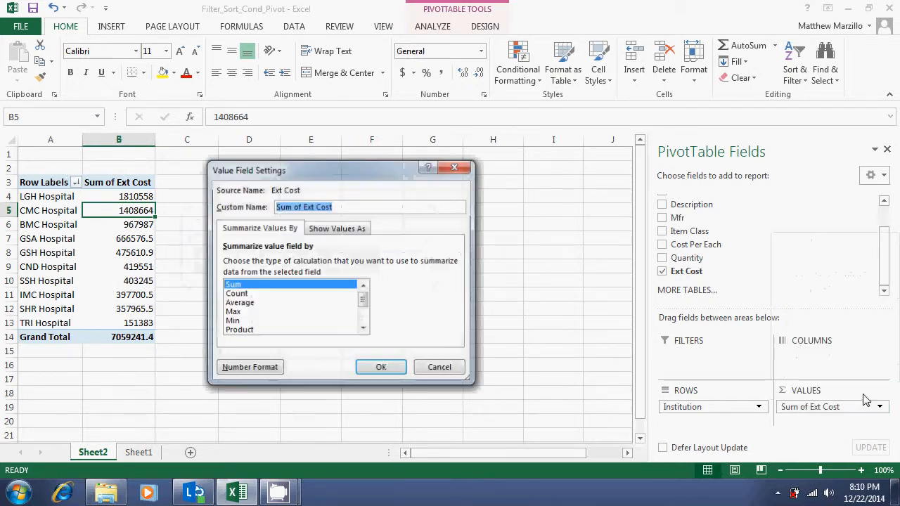
{"action": "left_click", "coordinate": [270, 364]}
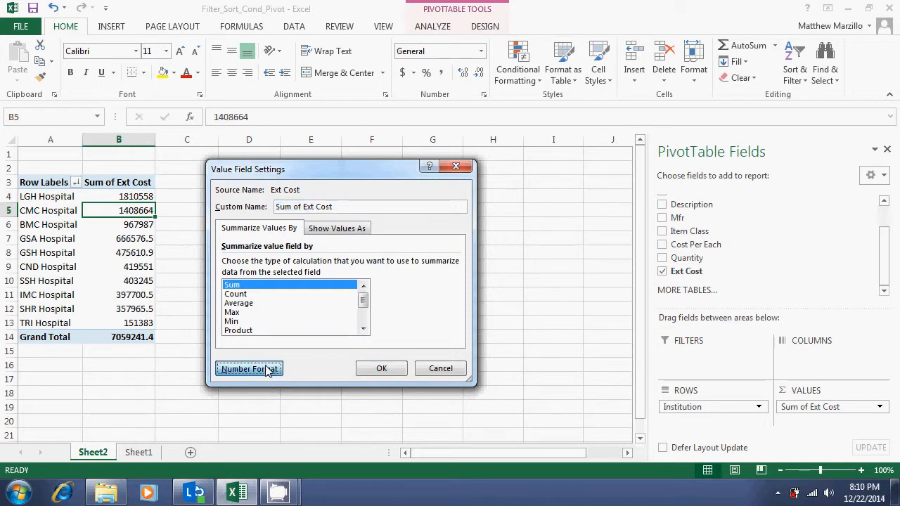
{"action": "left_click", "coordinate": [200, 192]}
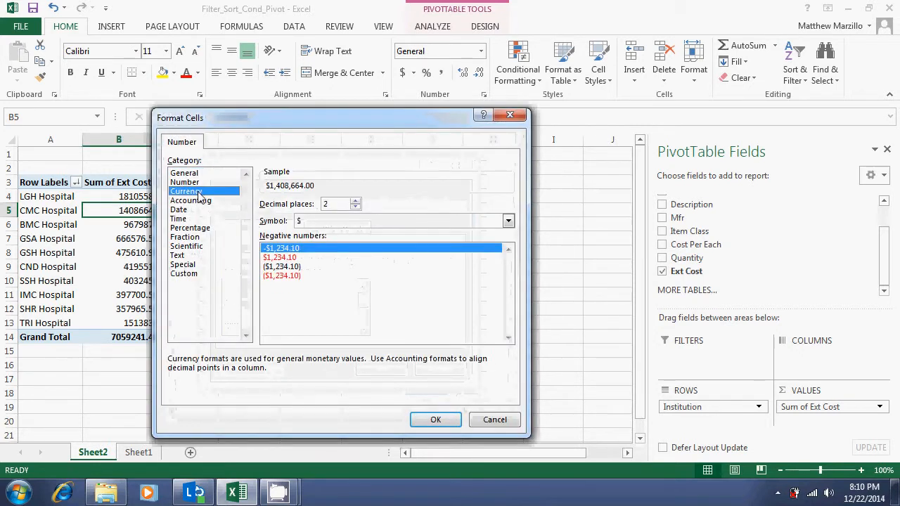
{"action": "left_click", "coordinate": [355, 207]}
{"action": "left_click", "coordinate": [355, 207]}
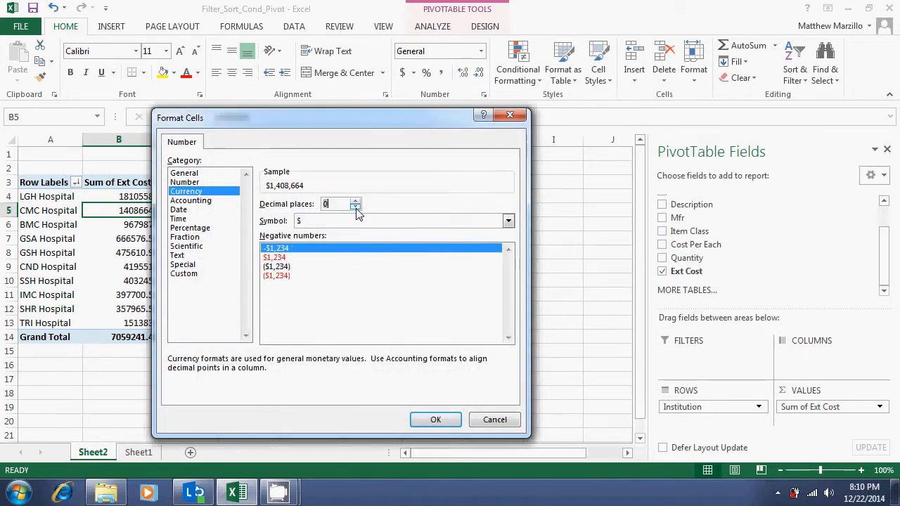
{"action": "left_click", "coordinate": [436, 419]}
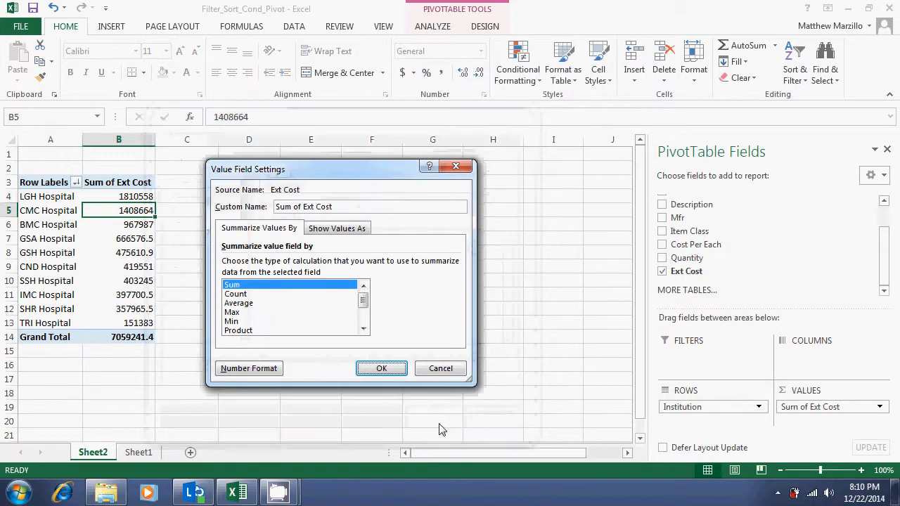
{"action": "left_click", "coordinate": [390, 369]}
{"action": "left_click", "coordinate": [326, 345]}
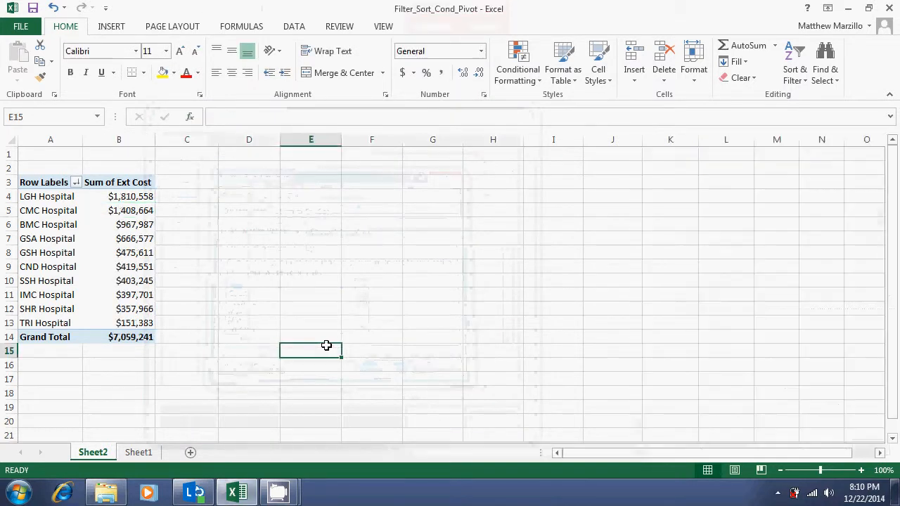
Insert a Clustered Column PivotChart based on the hospital pivot table
{"action": "left_click", "coordinate": [105, 253]}
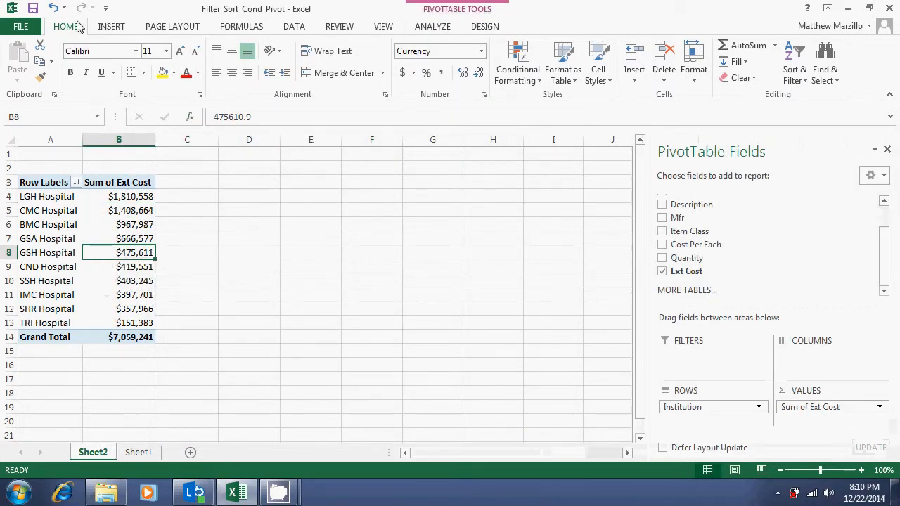
{"action": "left_click", "coordinate": [102, 26]}
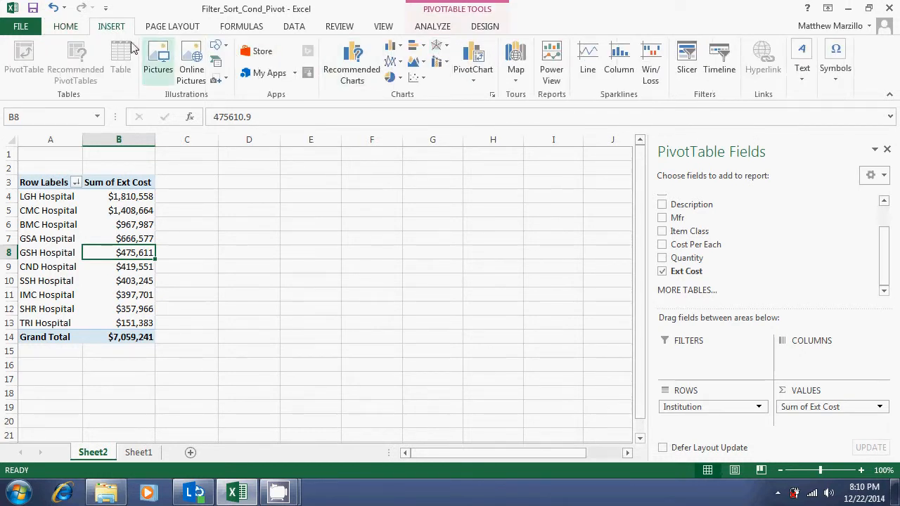
{"action": "left_click", "coordinate": [474, 76]}
{"action": "left_click", "coordinate": [481, 101]}
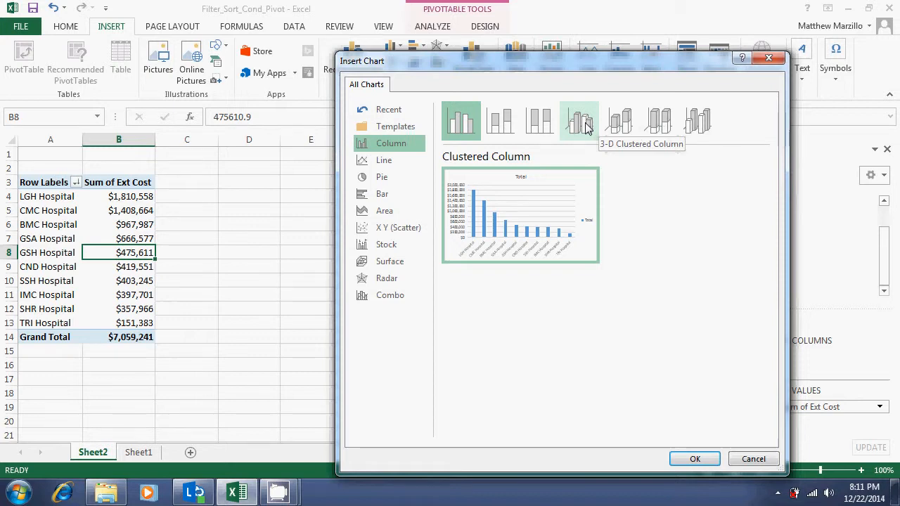
{"action": "mouse_move", "coordinate": [502, 225]}
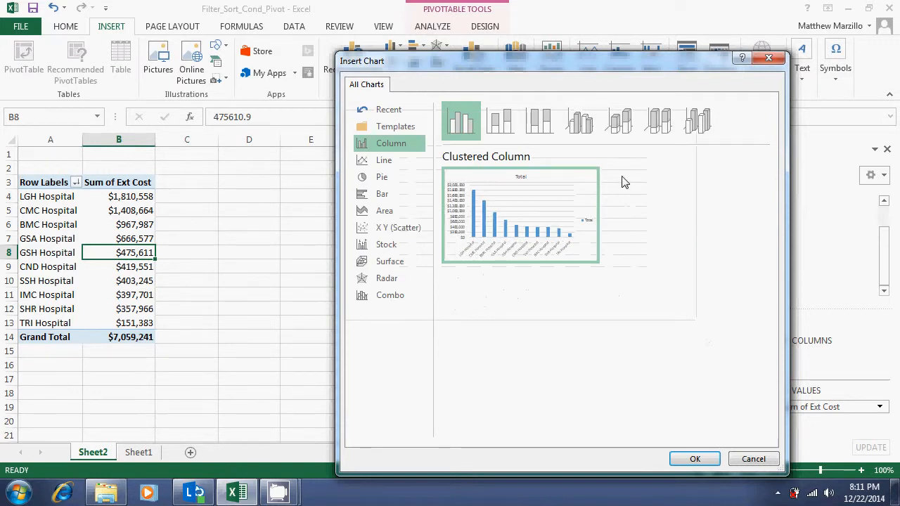
{"action": "mouse_move", "coordinate": [579, 194]}
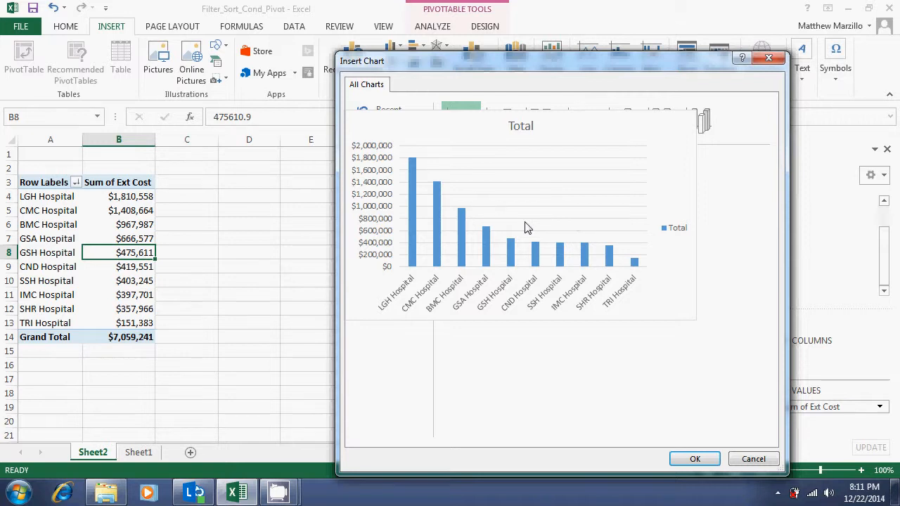
{"action": "left_click", "coordinate": [693, 458]}
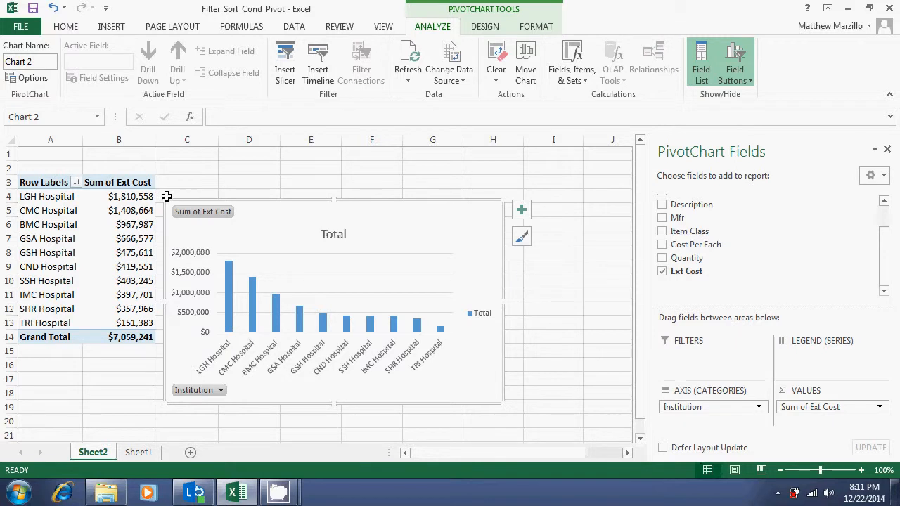
Enlarge the column chart up to cell A1 and delete its legend
{"action": "left_click_drag", "start_coordinate": [162, 199], "coordinate": [14, 149]}
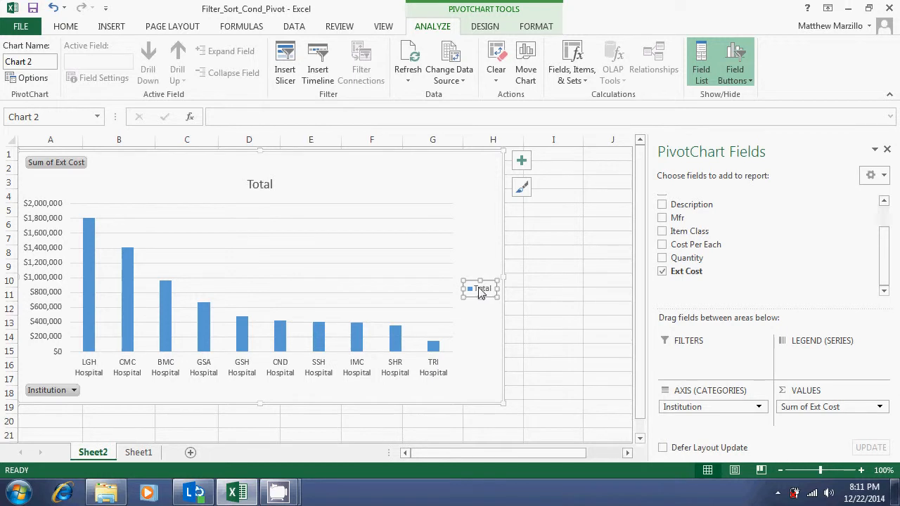
{"action": "key", "text": "Delete"}
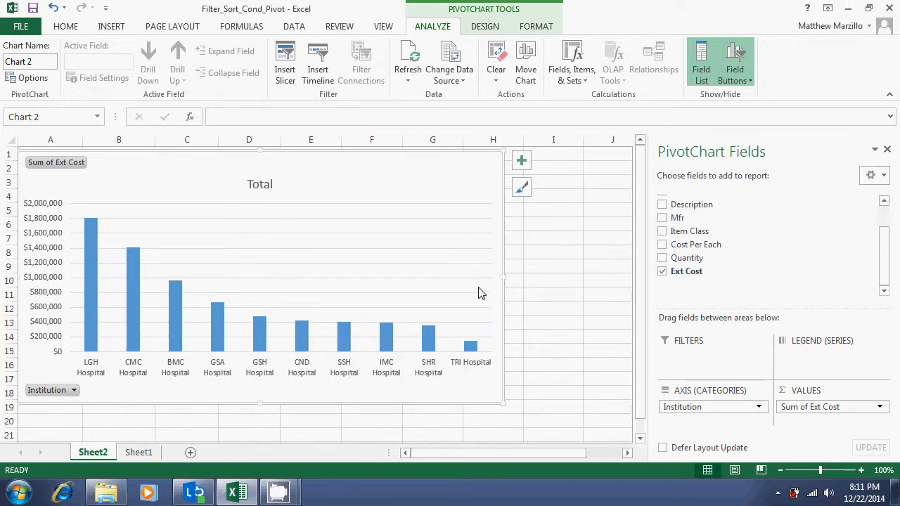
Change the column chart's title to "Total Spend - 6 months"
{"action": "left_click", "coordinate": [259, 185]}
{"action": "left_click", "coordinate": [272, 186]}
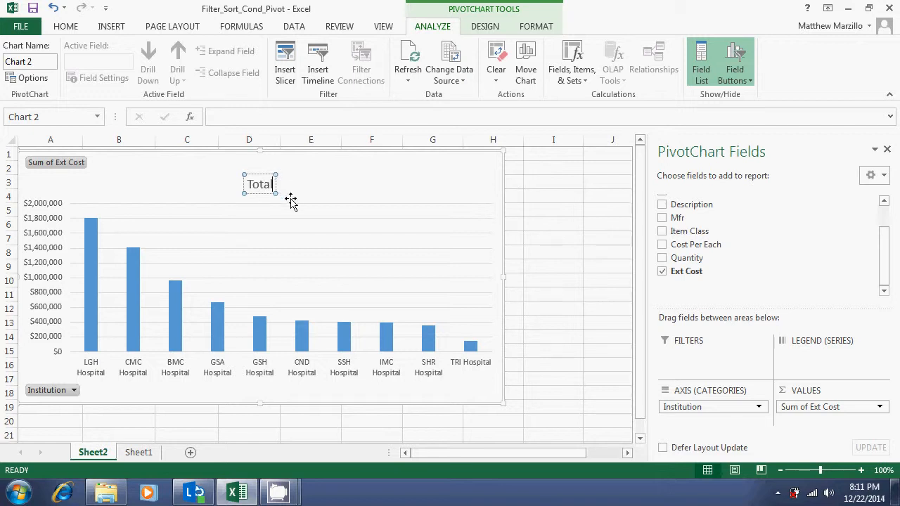
{"action": "type", "text": "Spen"}
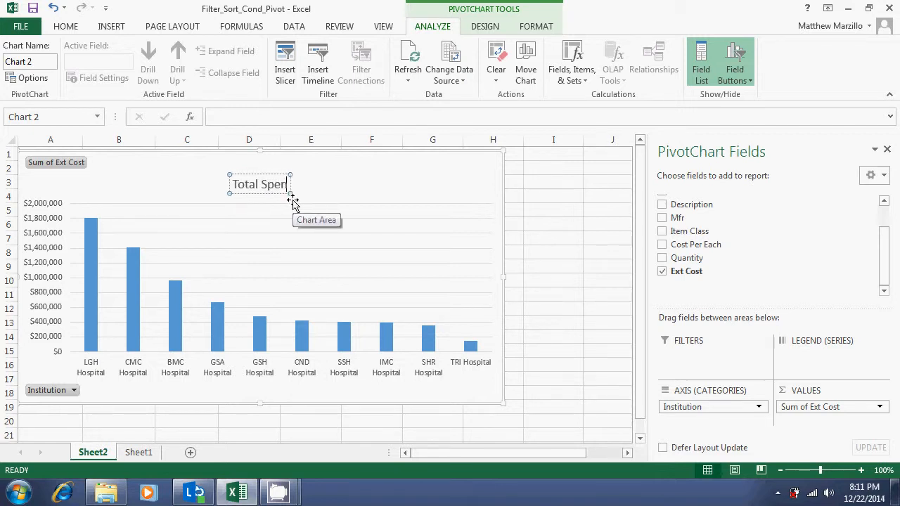
{"action": "type", "text": "d -"}
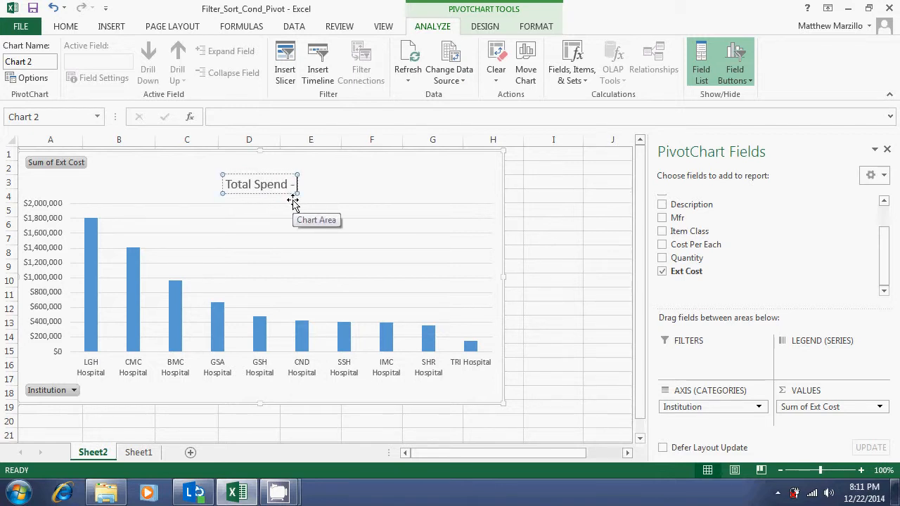
{"action": "type", "text": " 6 mpo"}
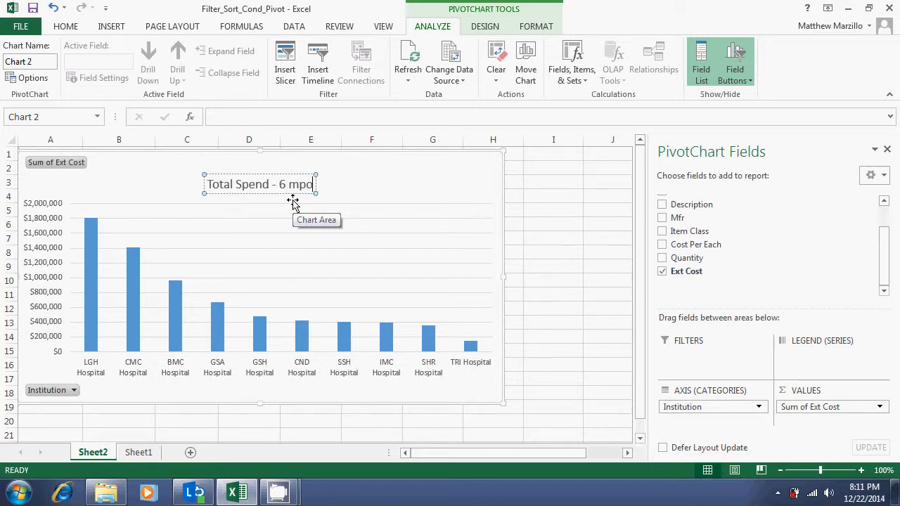
{"action": "key", "text": "BackSpace"}
{"action": "key", "text": "BackSpace"}
{"action": "type", "text": "onths"}
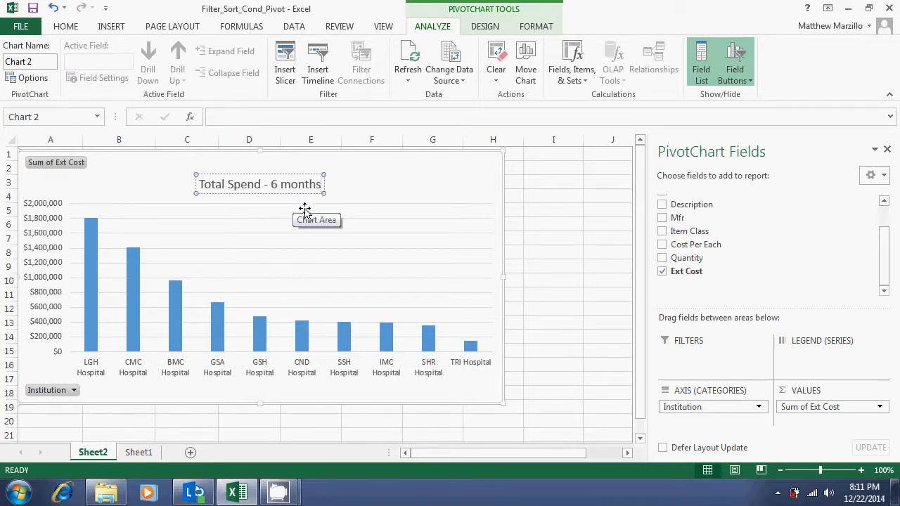
{"action": "left_click", "coordinate": [401, 180]}
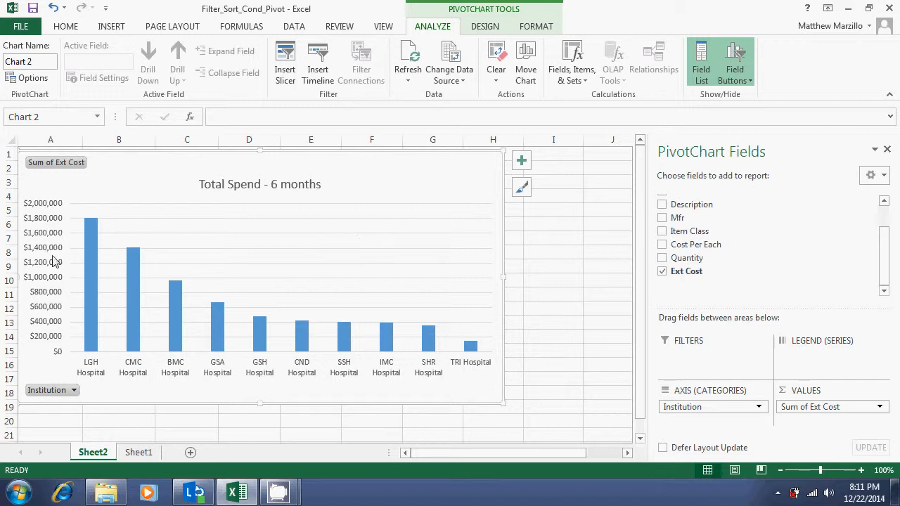
Delete the horizontal gridlines from the column chart
{"action": "left_click", "coordinate": [323, 233]}
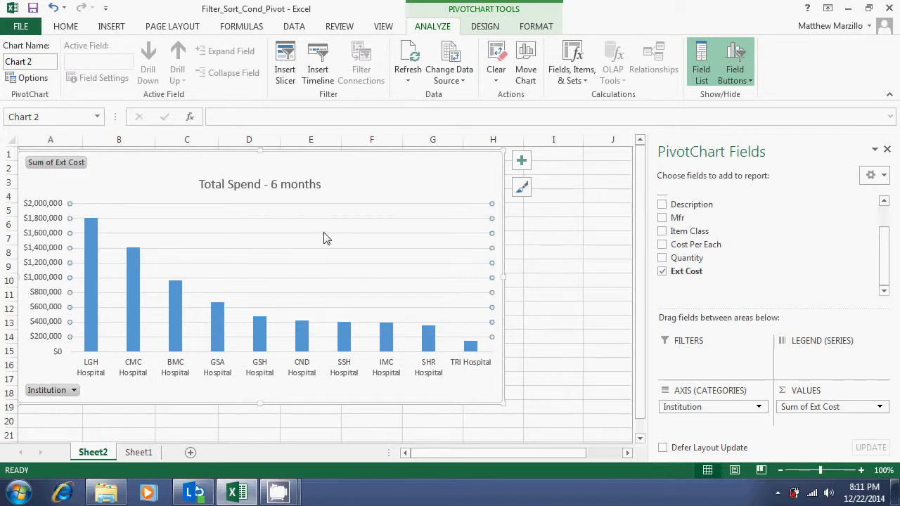
{"action": "right_click", "coordinate": [324, 233]}
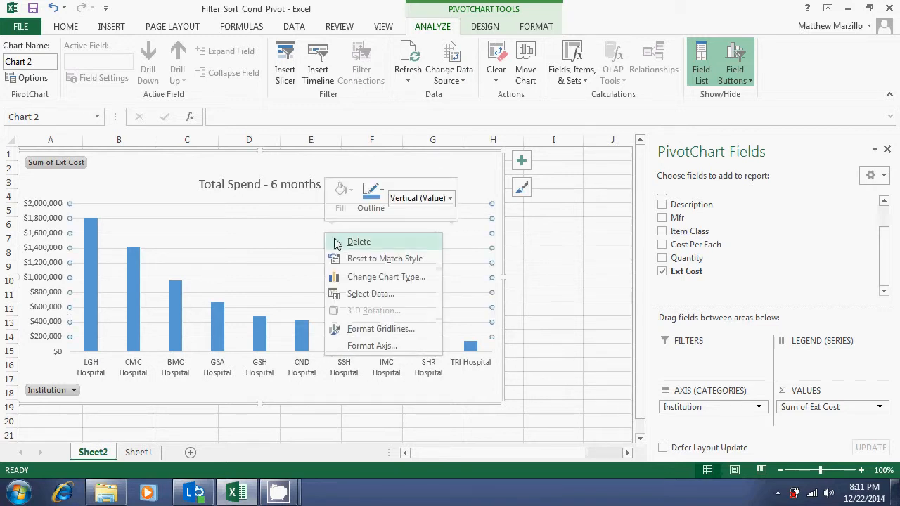
{"action": "left_click", "coordinate": [344, 245]}
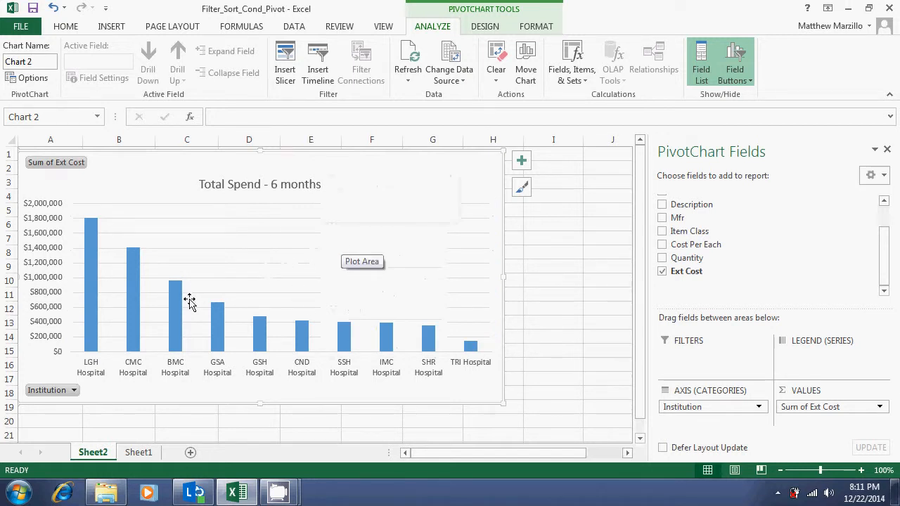
Add data labels showing each hospital's total to the columns of the chart, and deselect the data series
{"action": "mouse_move", "coordinate": [177, 309]}
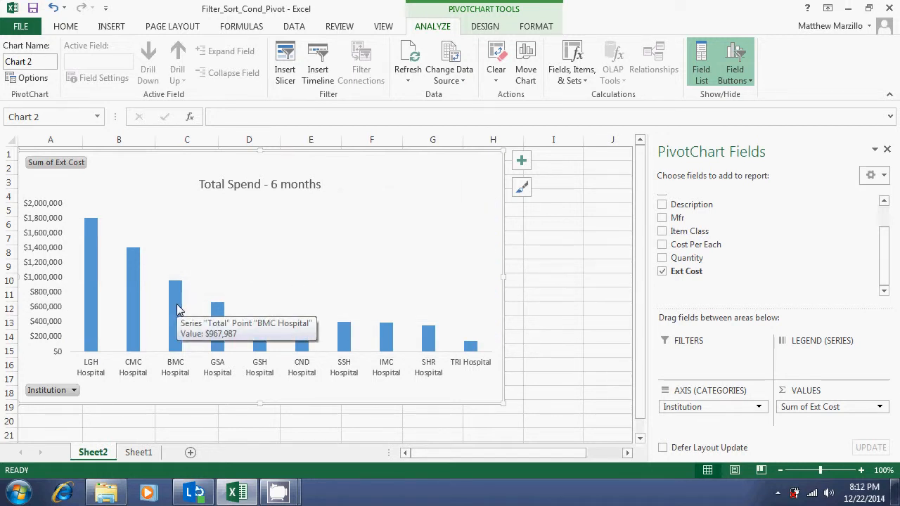
{"action": "left_click", "coordinate": [178, 310]}
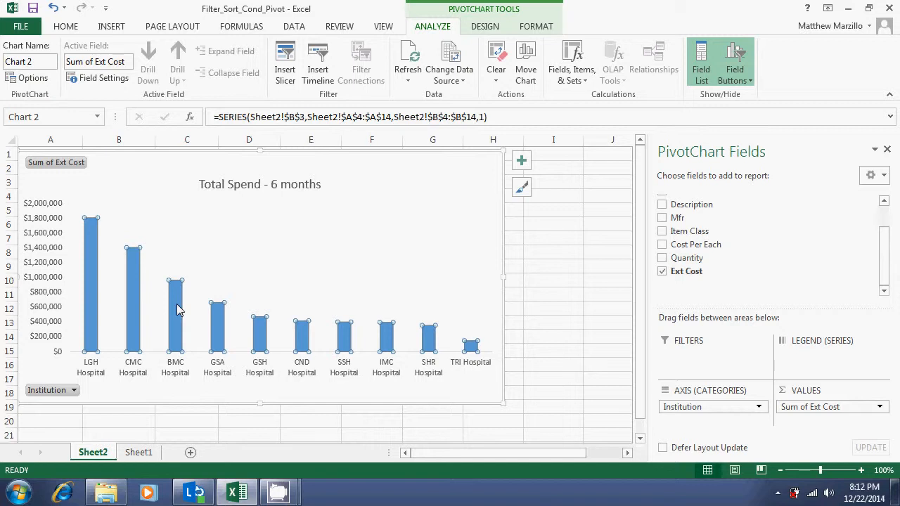
{"action": "right_click", "coordinate": [178, 310]}
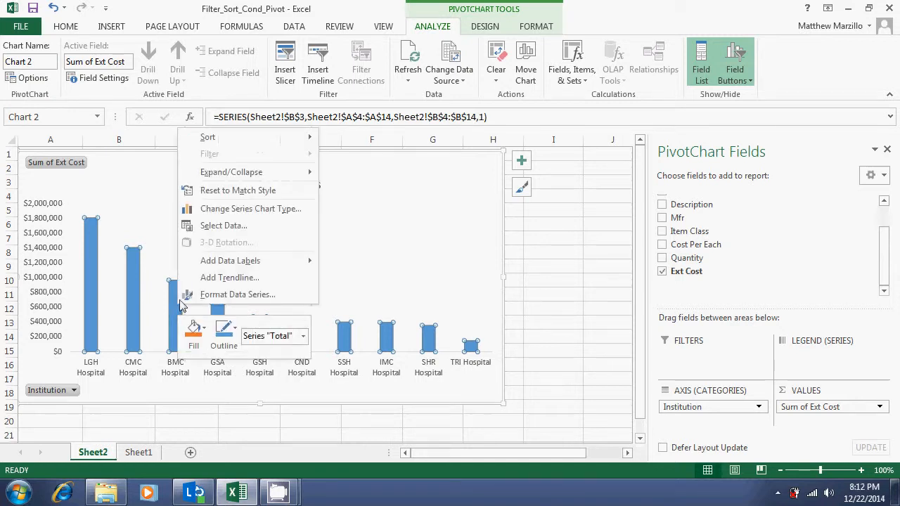
{"action": "mouse_move", "coordinate": [220, 267]}
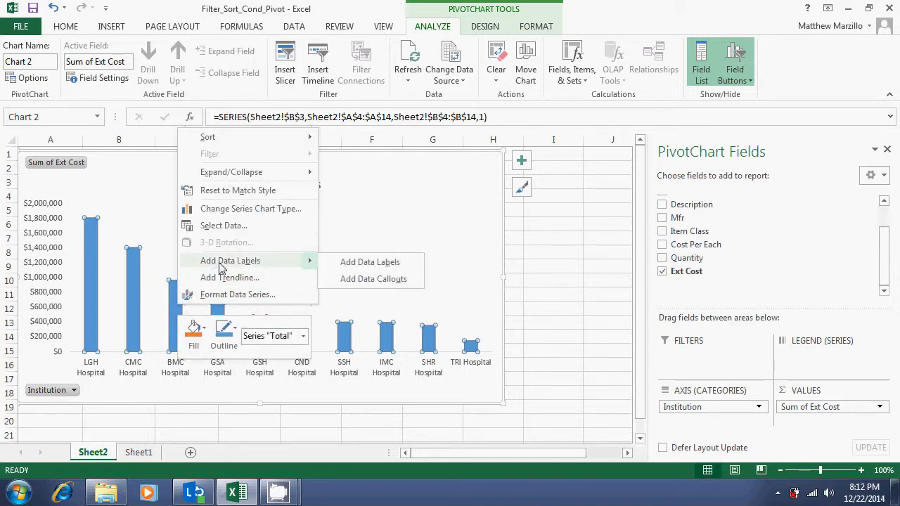
{"action": "left_click", "coordinate": [348, 262]}
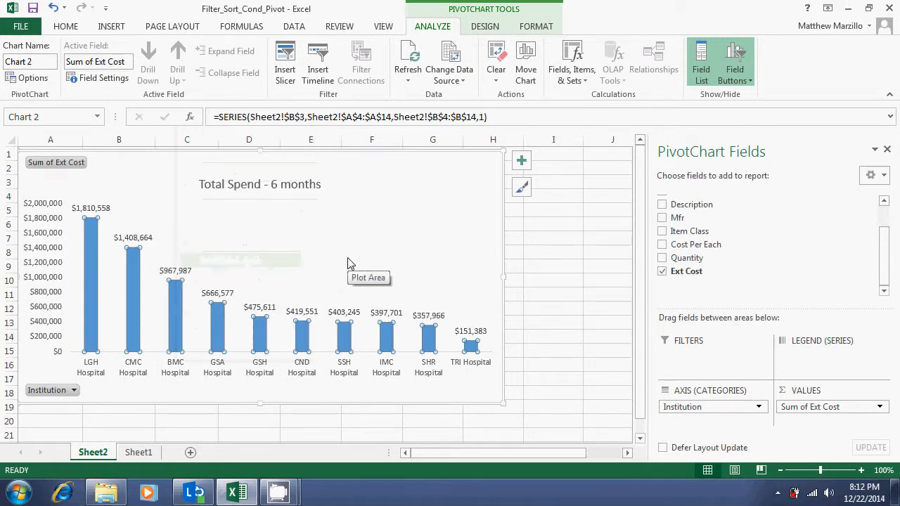
{"action": "left_click", "coordinate": [286, 262]}
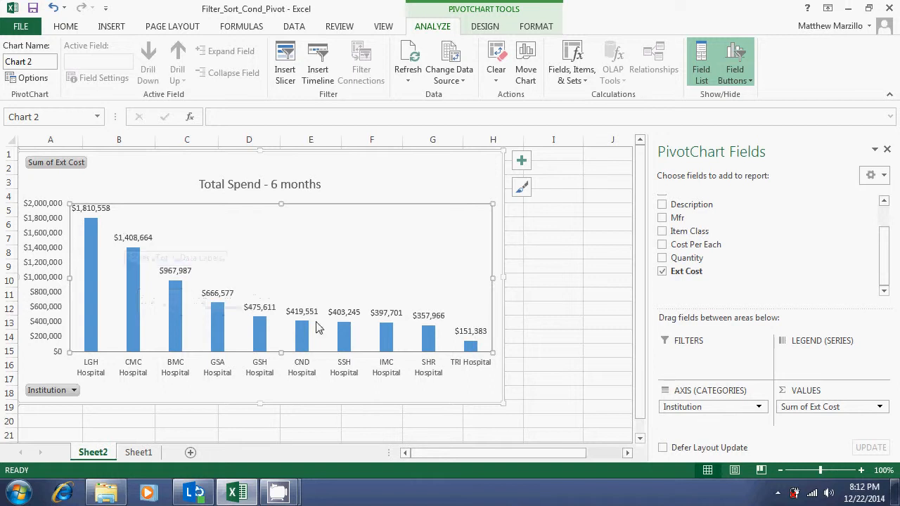
{"action": "left_click", "coordinate": [374, 170]}
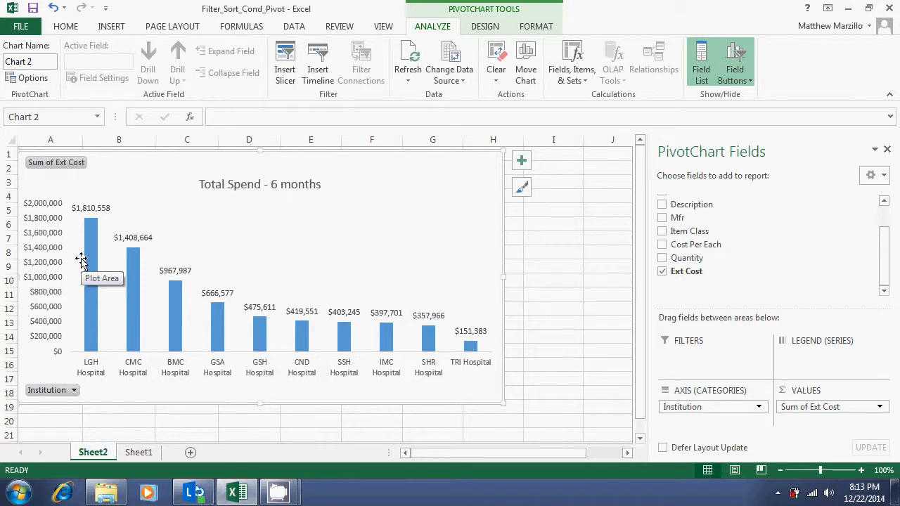
{"action": "mouse_move", "coordinate": [280, 486]}
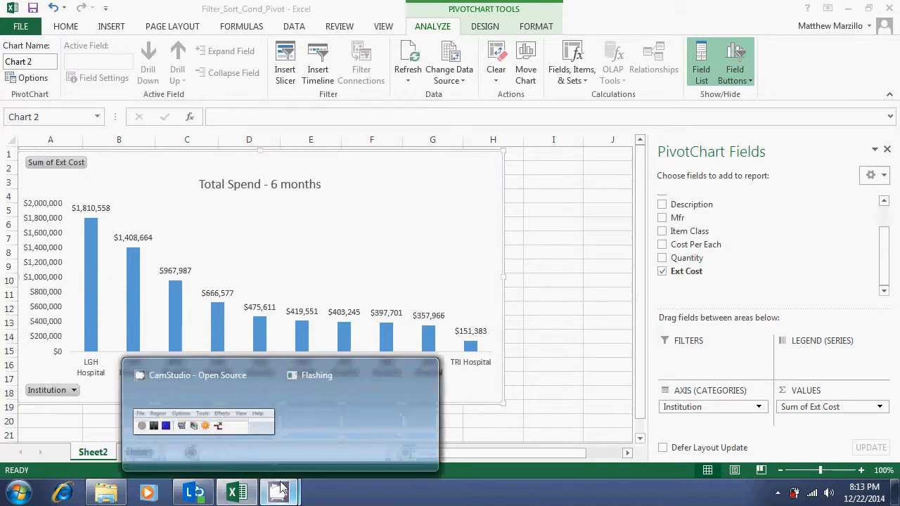